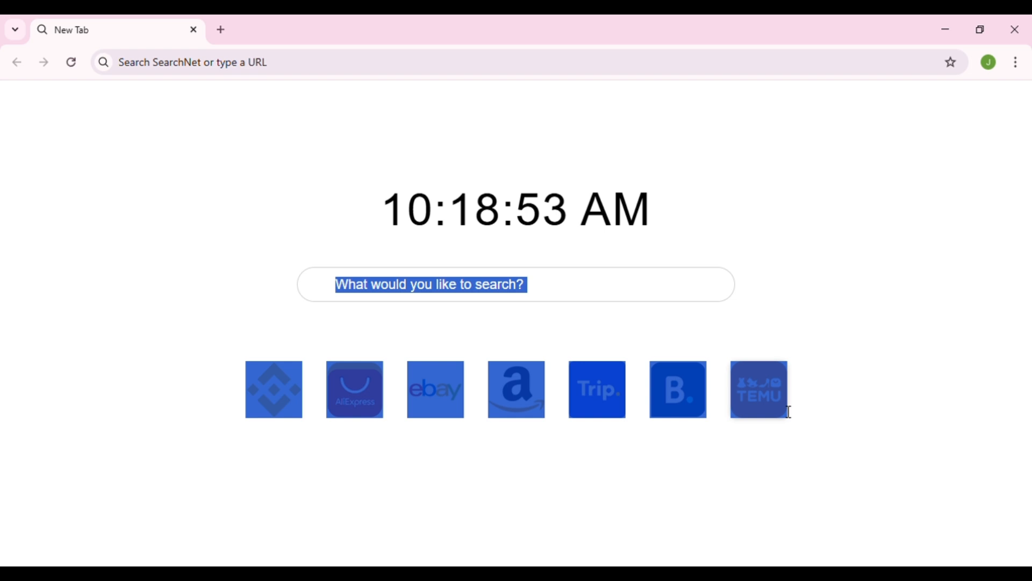
# - Load youtube.com in the browser
pyautogui.moveTo(790, 412); pyautogui.dragTo(246, 18)
pyautogui.click(291, 71)
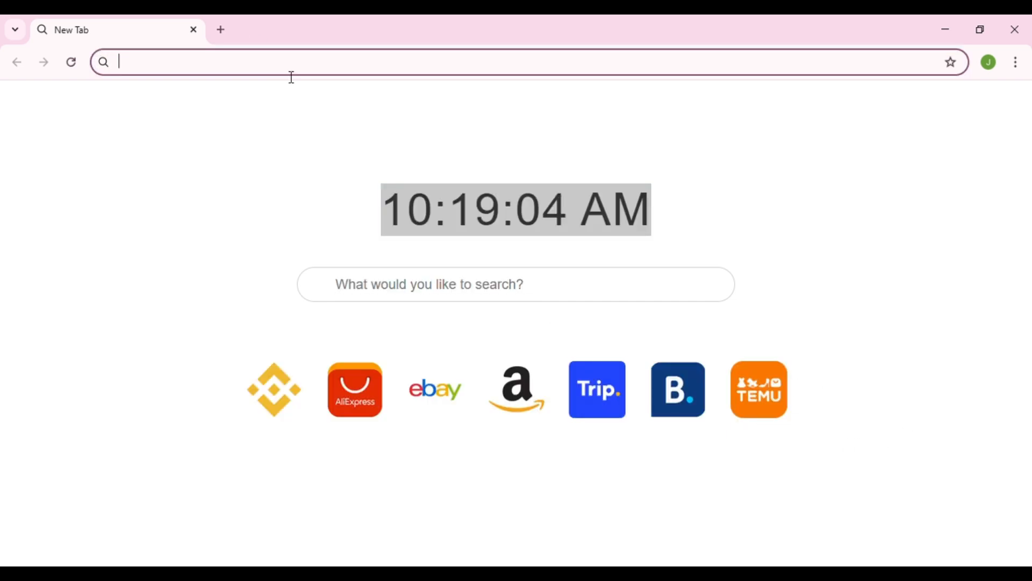
pyautogui.write('youtube.c')
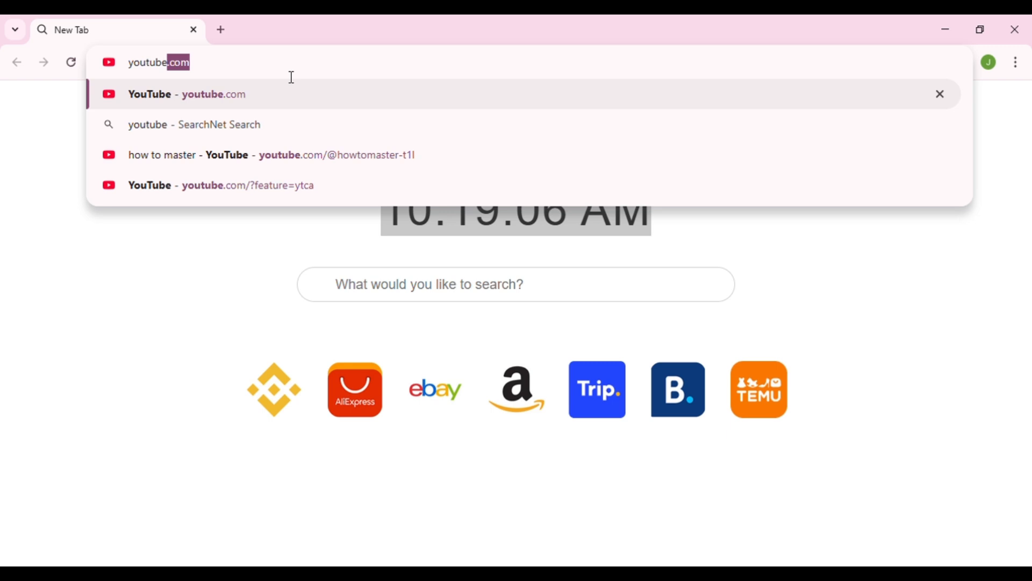
pyautogui.write('om')
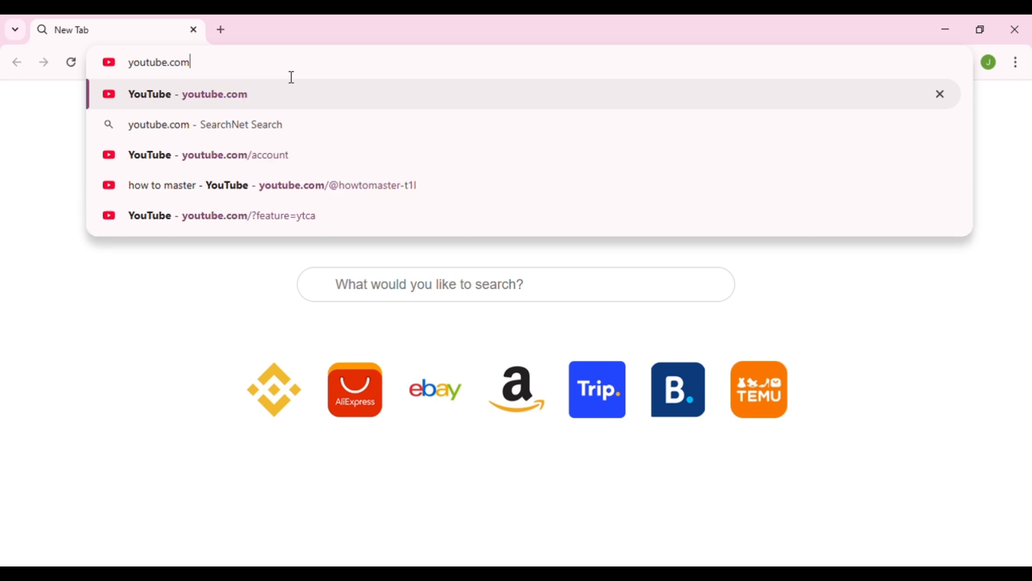
pyautogui.press('Return')
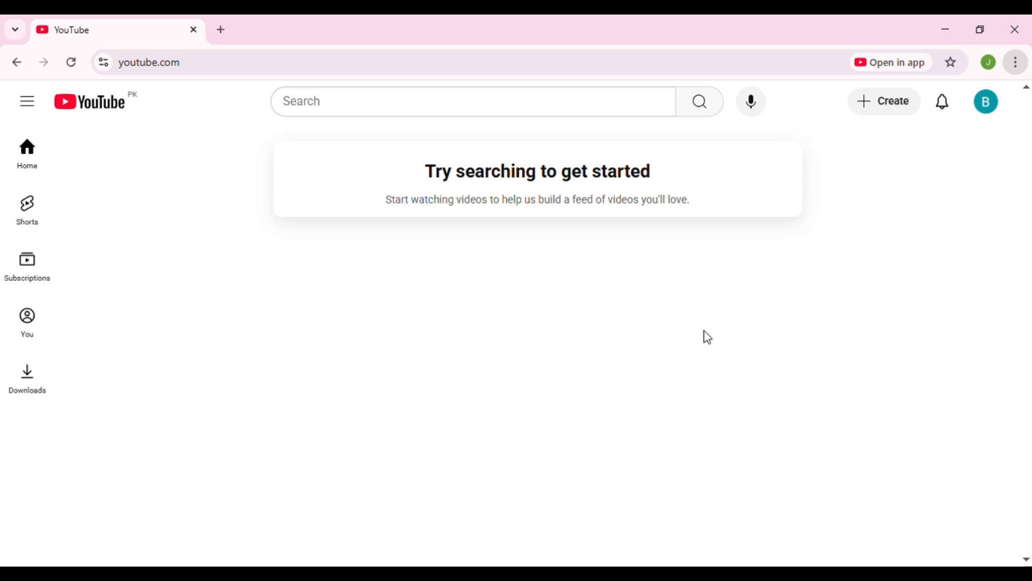
# - Bring up the dialog for creating a shortcut to the YouTube page, and cancel it
pyautogui.click(690, 453)
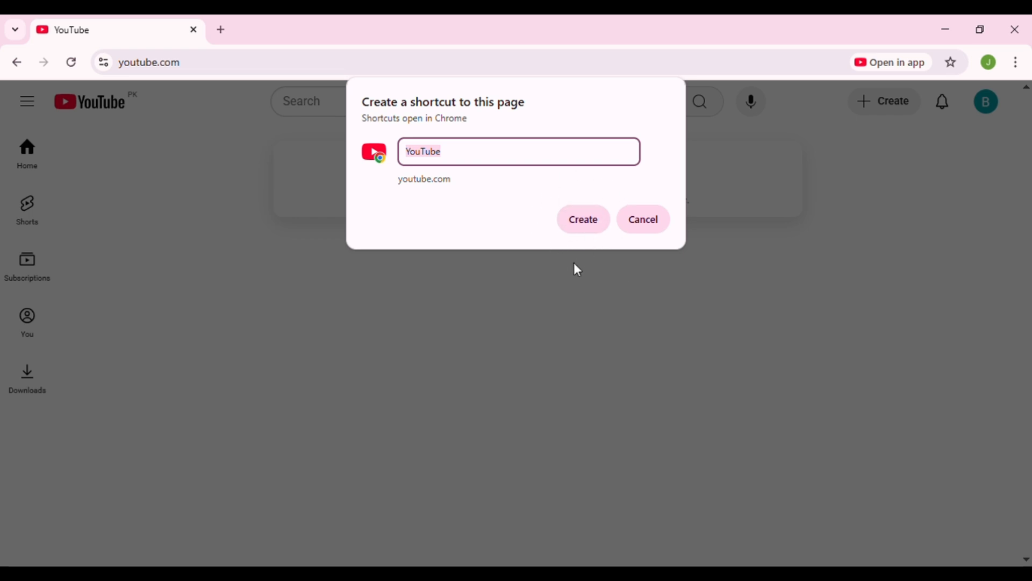
pyautogui.click(641, 233)
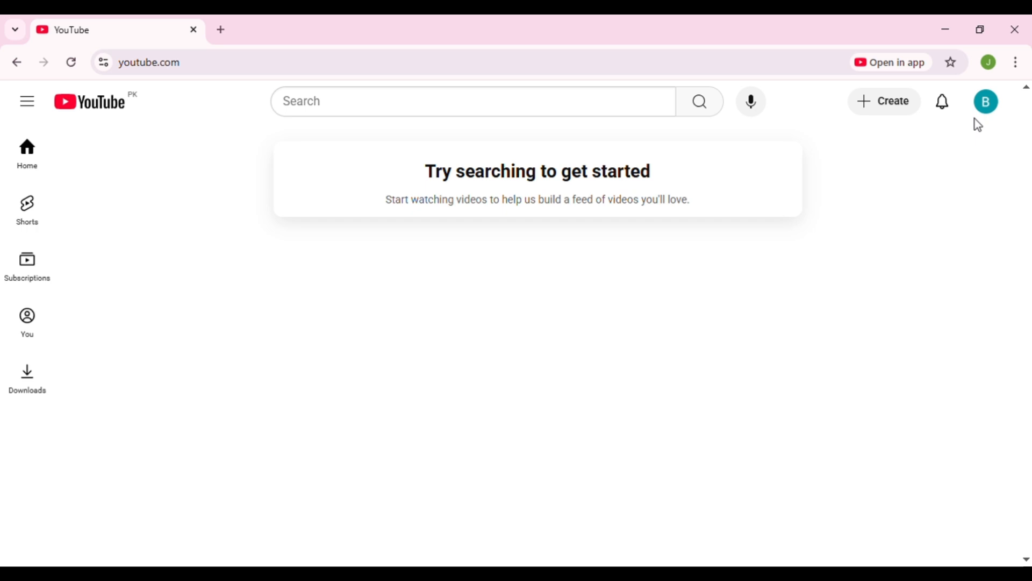
# - Start creating a channel for the signed-in account and look over its prefilled name and handle
pyautogui.click(980, 110)
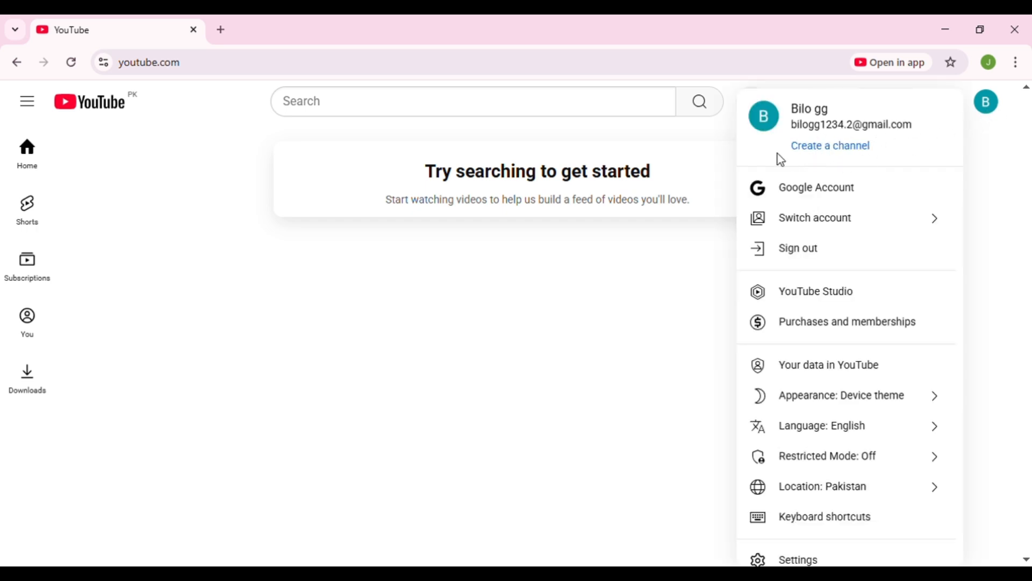
pyautogui.click(827, 150)
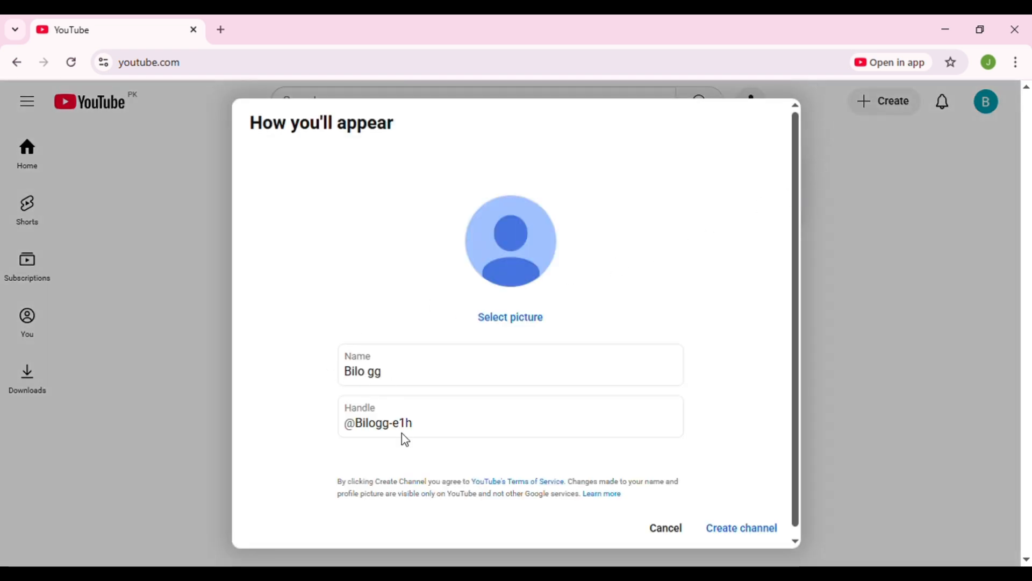
pyautogui.moveTo(396, 376); pyautogui.dragTo(344, 376)
pyautogui.click(432, 418)
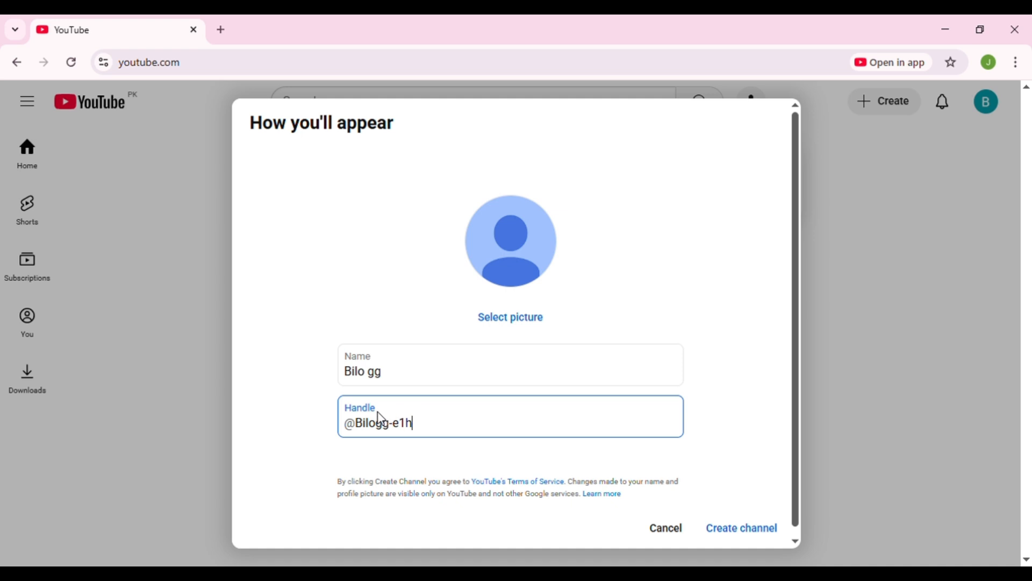
pyautogui.moveTo(418, 428); pyautogui.dragTo(339, 429)
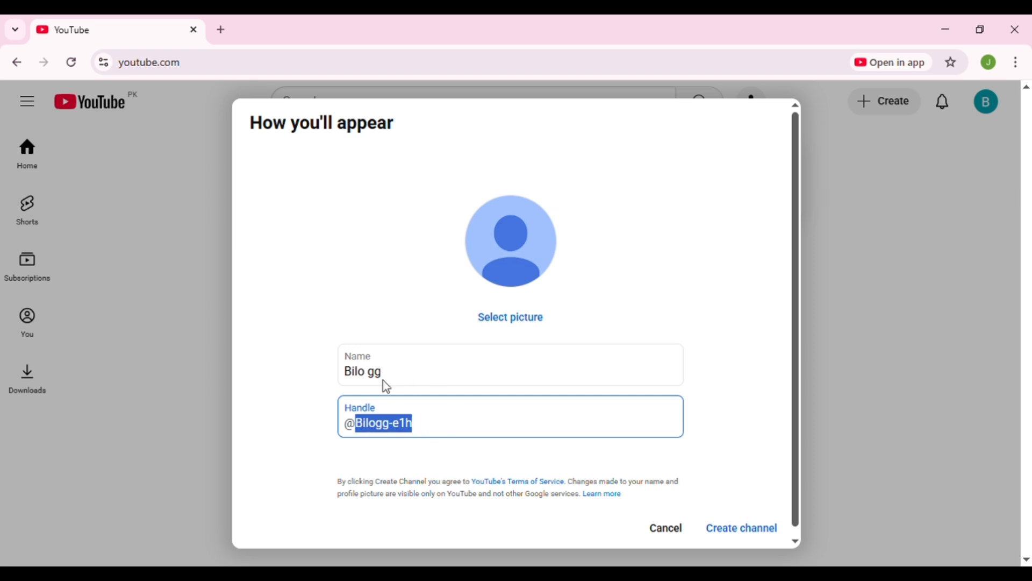
pyautogui.click(724, 311)
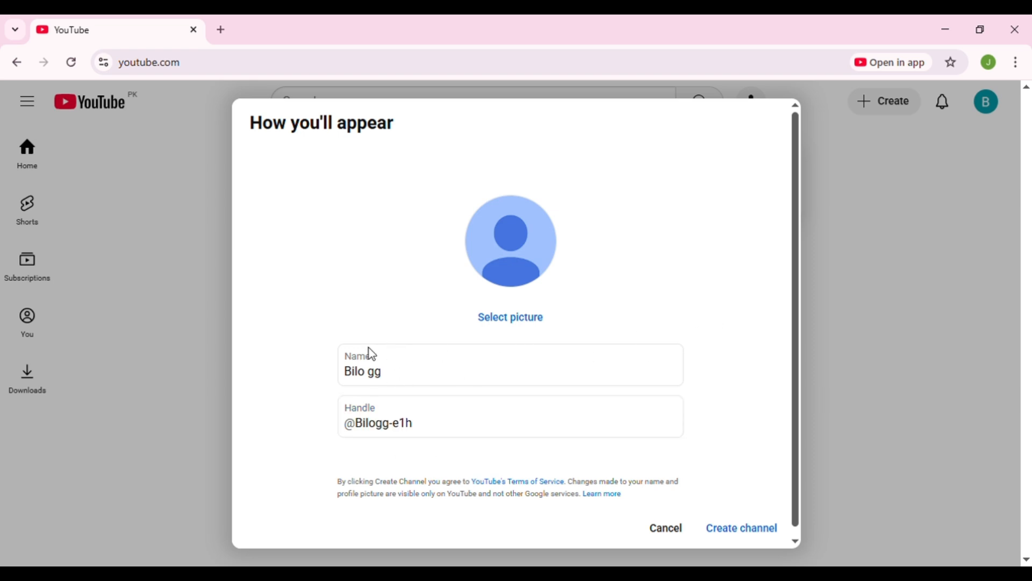
# - Replace the new channel's name with skillsiderzahra03
pyautogui.moveTo(397, 373); pyautogui.dragTo(329, 382)
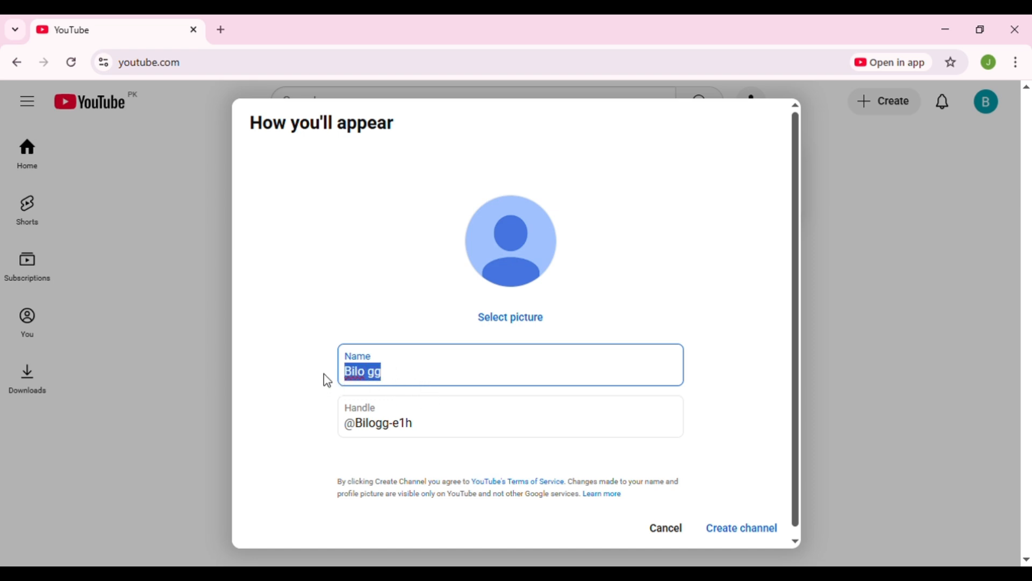
pyautogui.press('BackSpace')
pyautogui.write('sk')
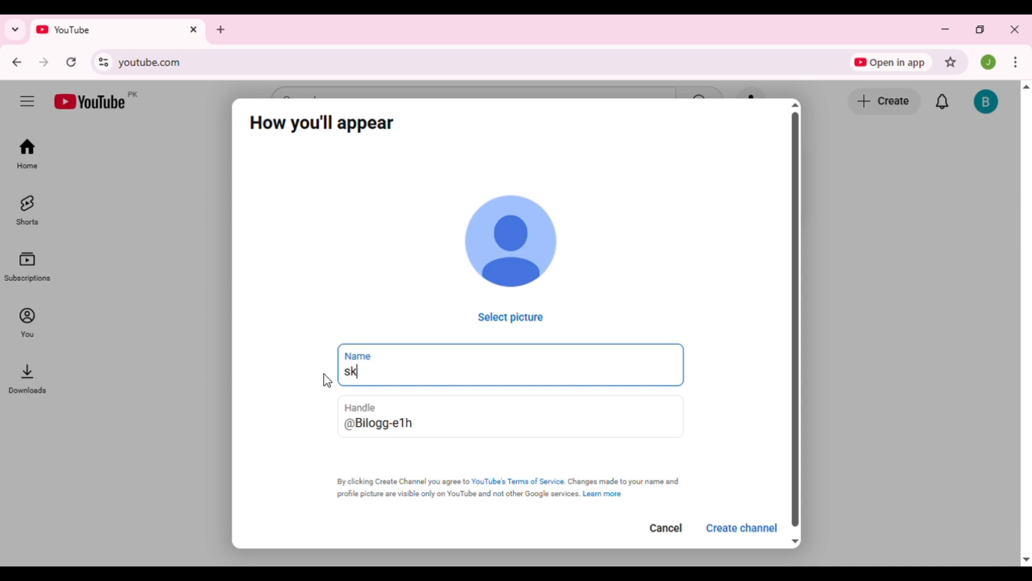
pyautogui.write('illsiderzahra')
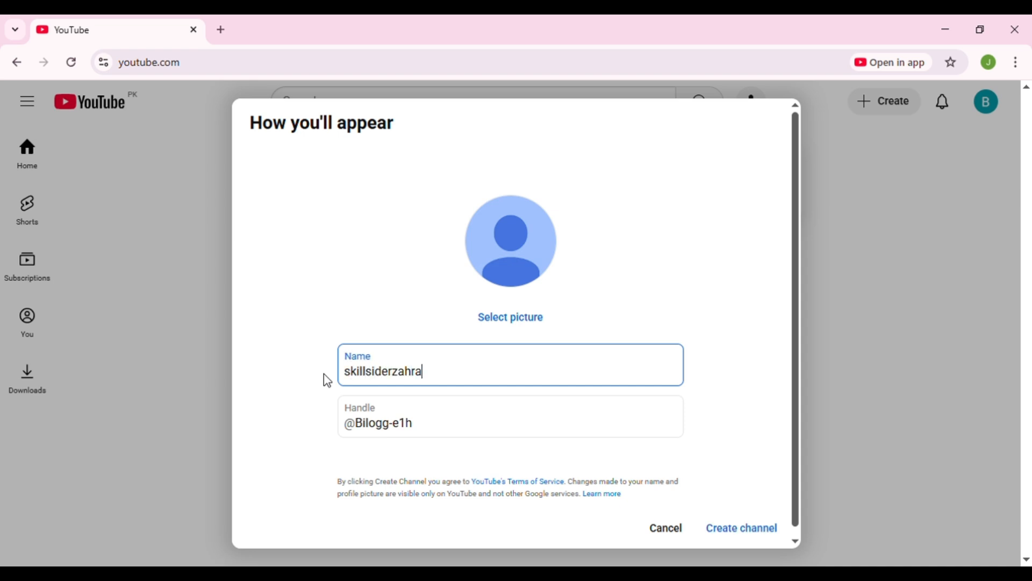
pyautogui.press('BackSpace')
pyautogui.press('BackSpace')
pyautogui.press('BackSpace')
pyautogui.press('BackSpace')
pyautogui.press('BackSpace')
pyautogui.write('offic')
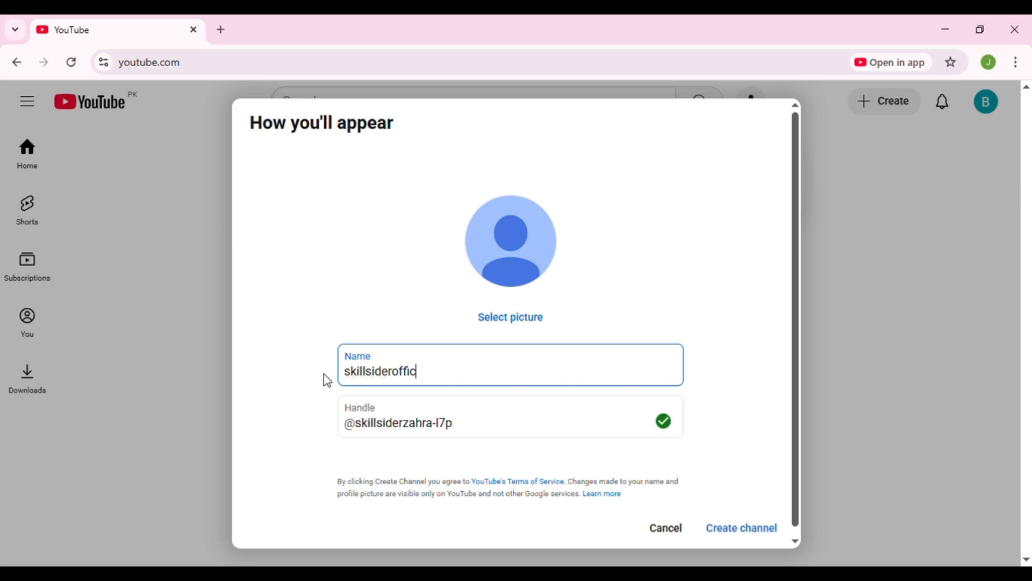
pyautogui.press('BackSpace')
pyautogui.press('BackSpace')
pyautogui.press('BackSpace')
pyautogui.press('BackSpace')
pyautogui.press('BackSpace')
pyautogui.press('BackSpace')
pyautogui.press('BackSpace')
pyautogui.write('zahra93')
pyautogui.press('BackSpace')
pyautogui.press('BackSpace')
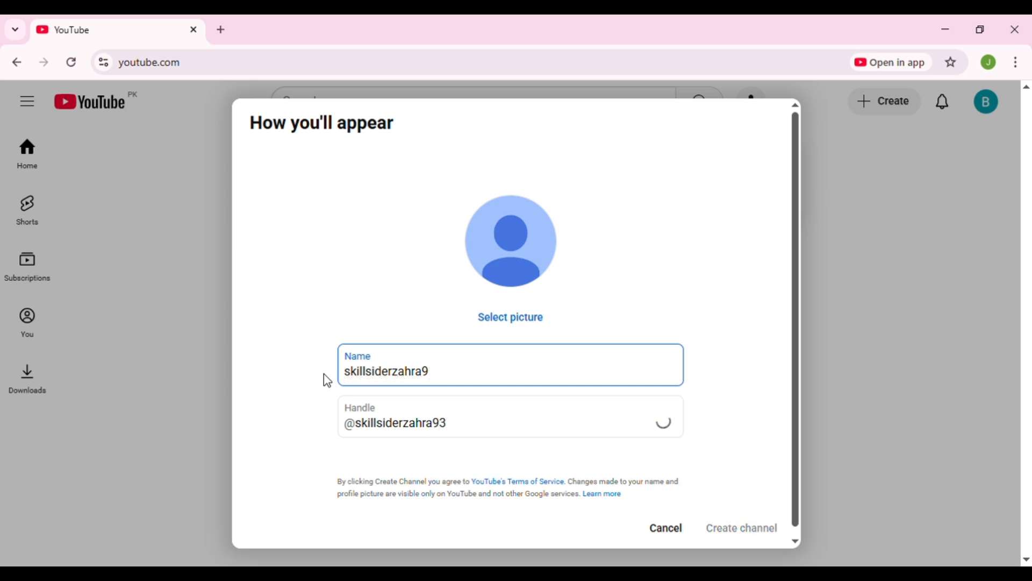
pyautogui.write('03')
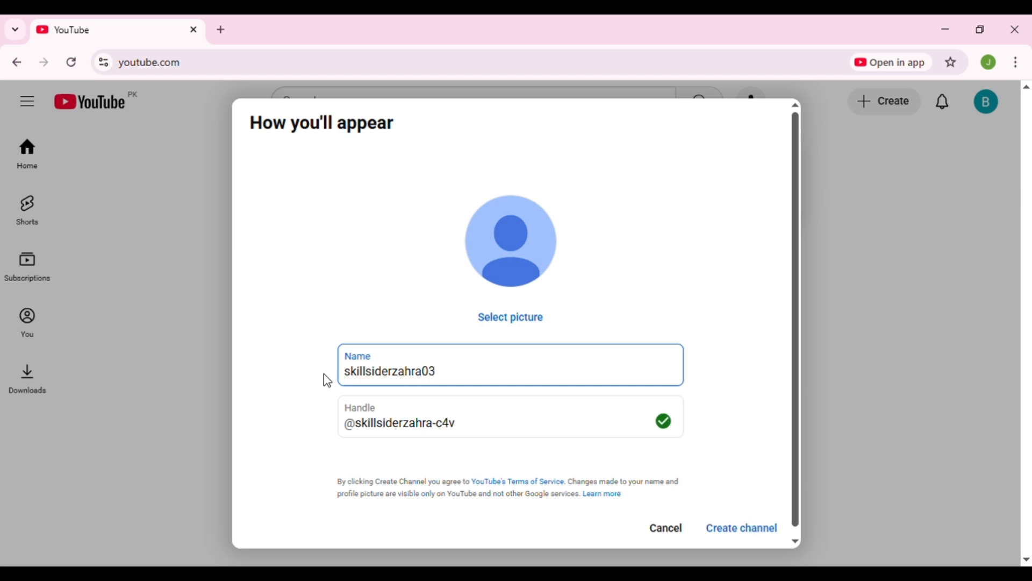
# - Compare the suggested channel handle with the entered channel name
pyautogui.click(486, 420)
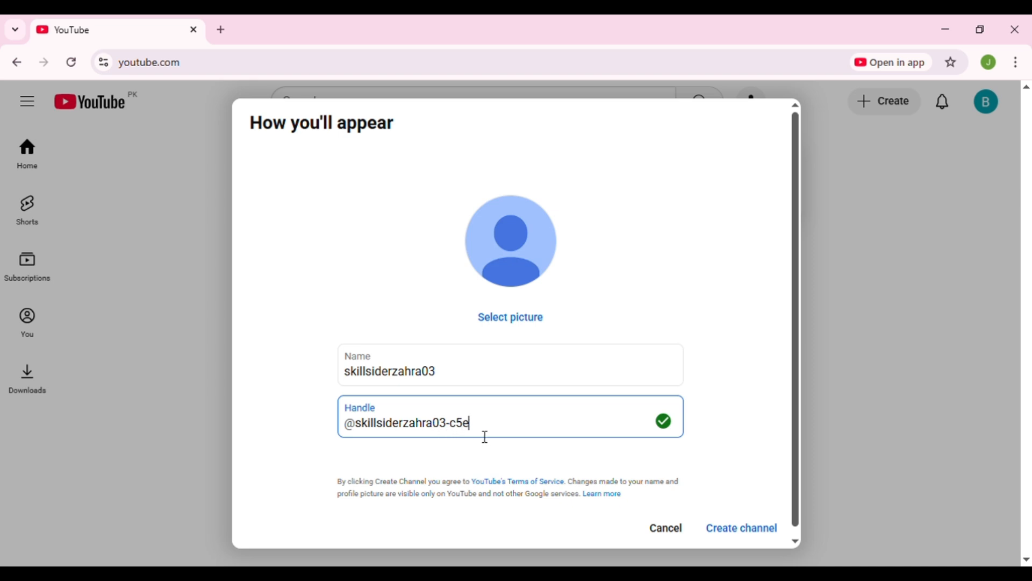
pyautogui.moveTo(494, 433); pyautogui.dragTo(389, 420)
pyautogui.moveTo(441, 380); pyautogui.dragTo(356, 383)
pyautogui.moveTo(493, 428); pyautogui.dragTo(341, 426)
pyautogui.moveTo(474, 425); pyautogui.dragTo(333, 411)
pyautogui.click(333, 412)
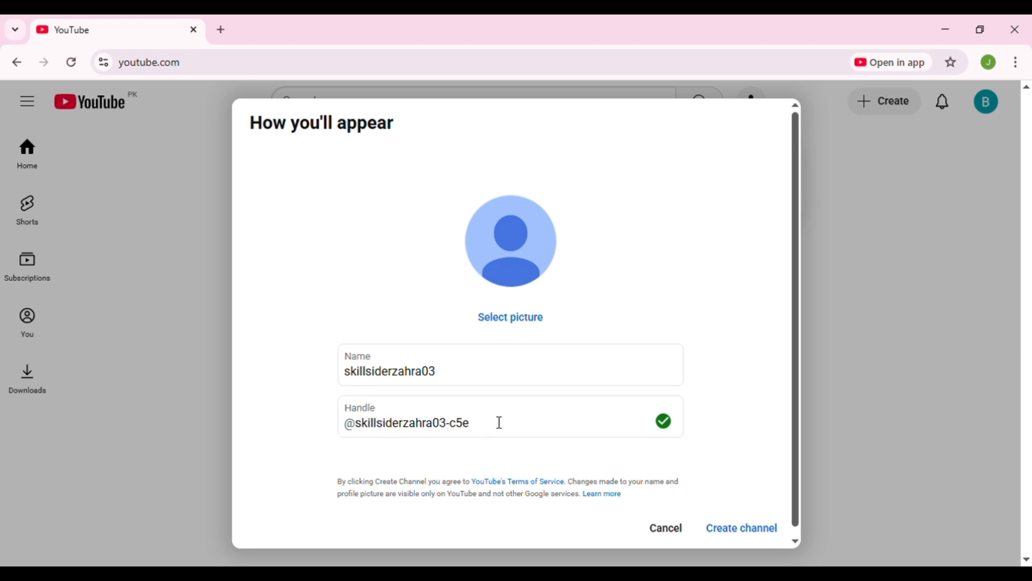
# - Open the channel picture chooser and browse the illustration collections it offers
pyautogui.click(503, 319)
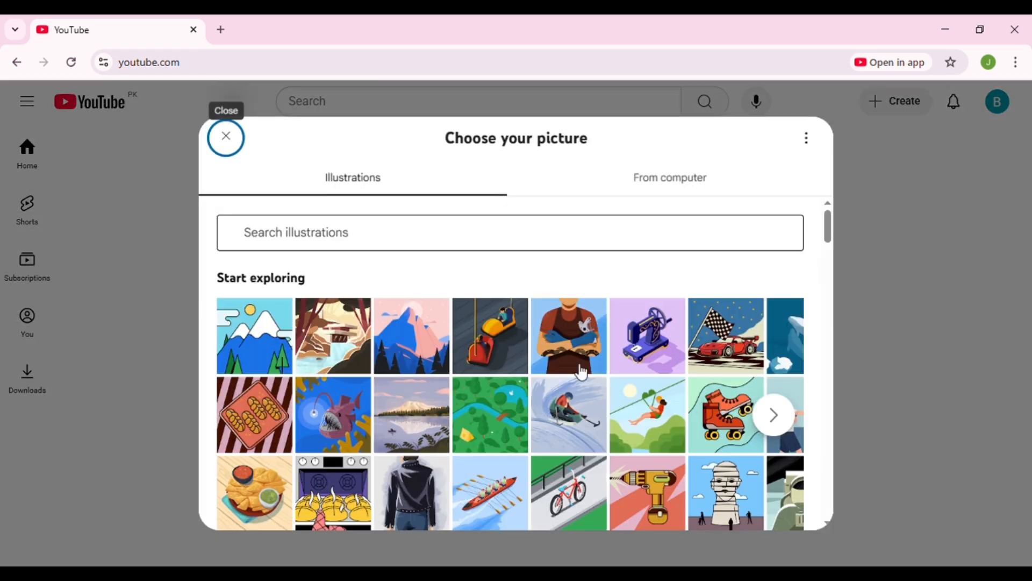
pyautogui.scroll(-10, 510, 327)
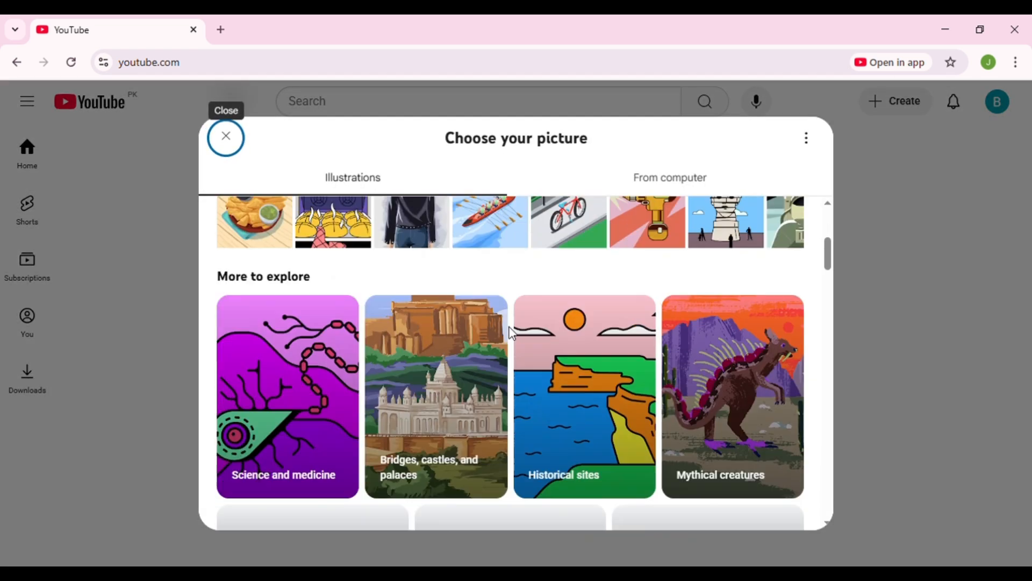
pyautogui.scroll(-7, 502, 338)
pyautogui.scroll(16, 498, 336)
pyautogui.scroll(-10, 499, 339)
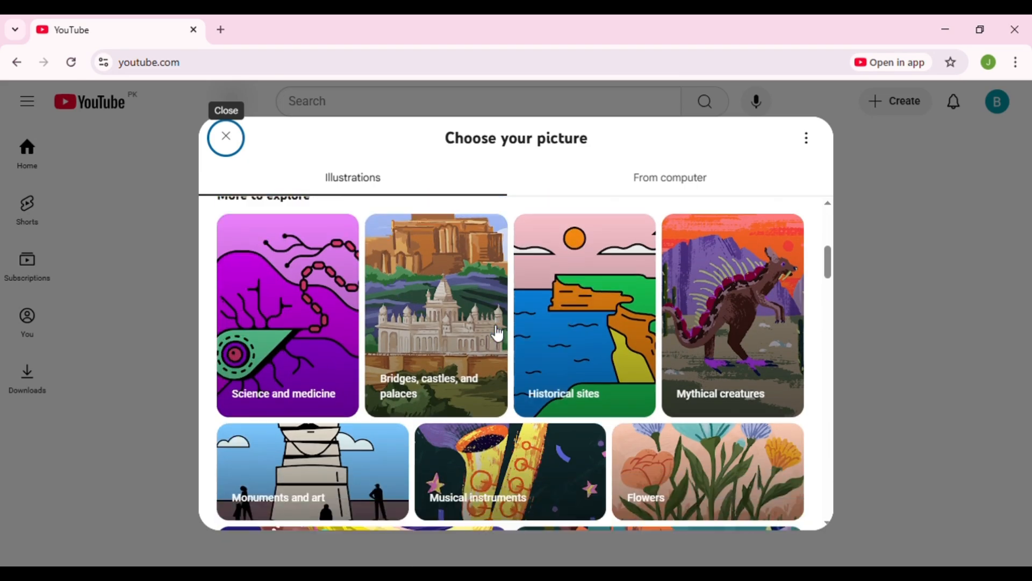
pyautogui.scroll(-12, 463, 325)
pyautogui.scroll(16, 402, 304)
pyautogui.scroll(15, 402, 305)
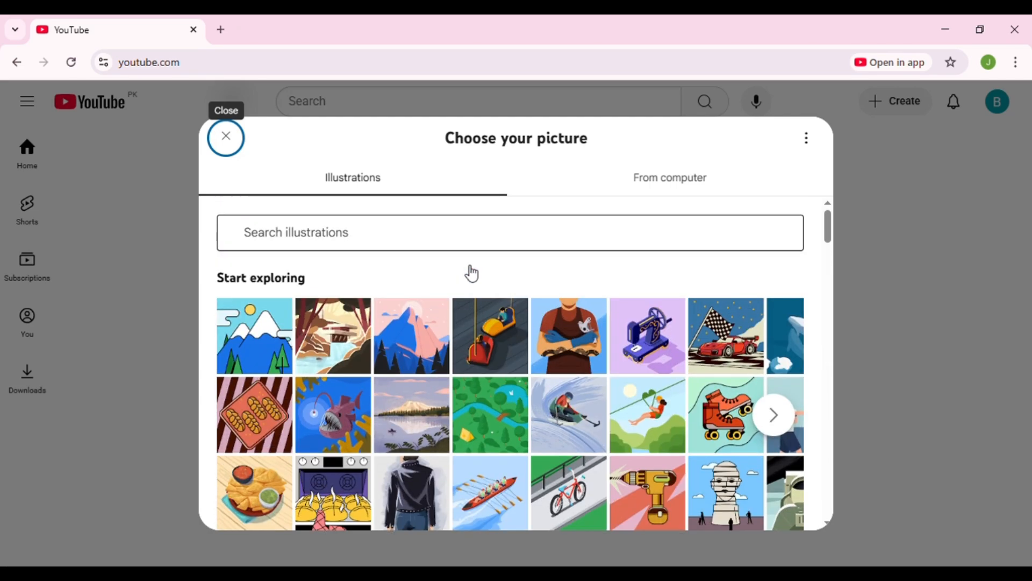
# - Look for a channel picture among the illustrations with the search term skillsider
pyautogui.click(466, 242)
pyautogui.write('s')
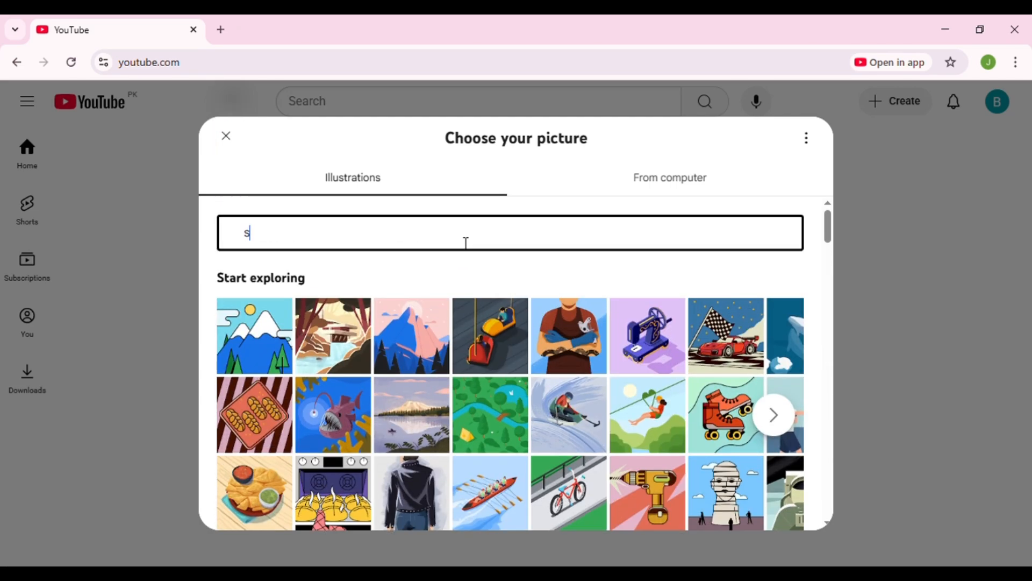
pyautogui.write('kills')
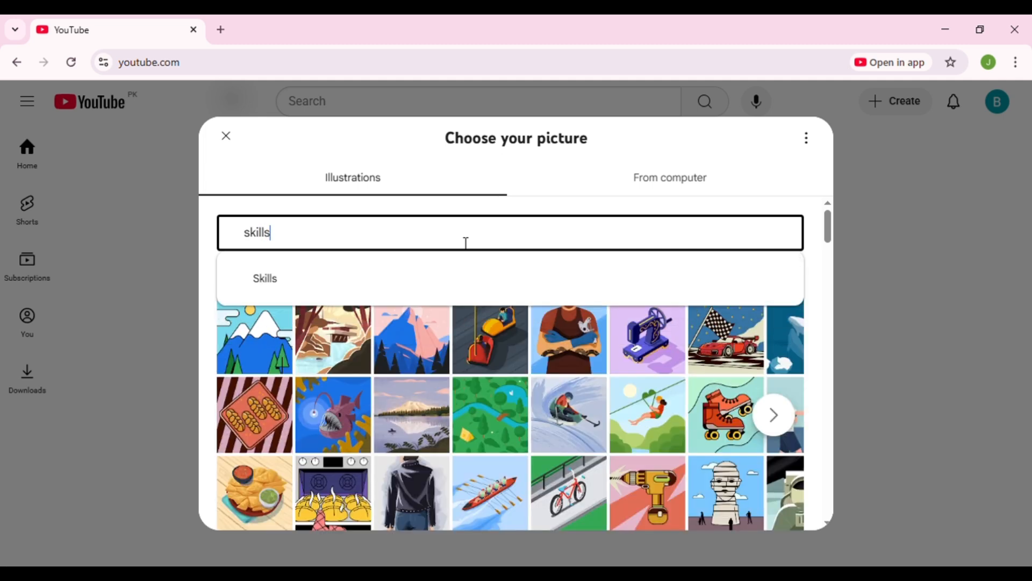
pyautogui.write('ider')
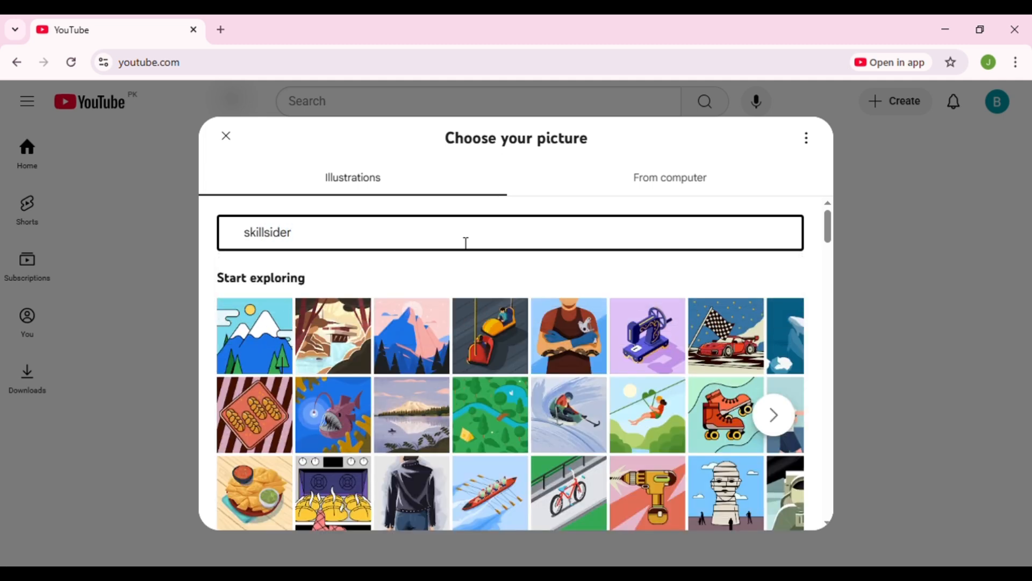
# - Upload the pastel hearts photo from the computer as the channel picture and accept its default circular crop
pyautogui.click(648, 189)
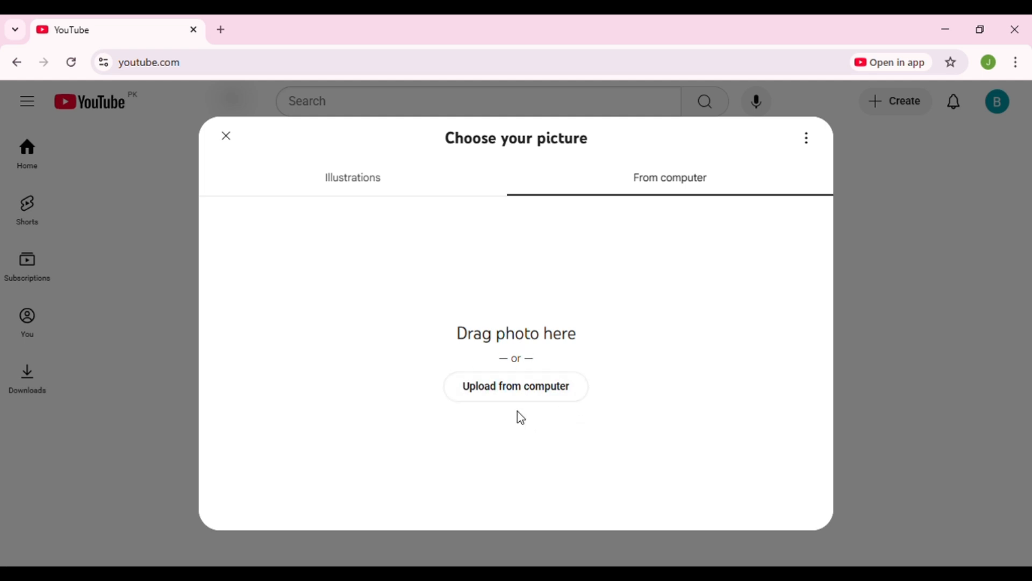
pyautogui.click(511, 386)
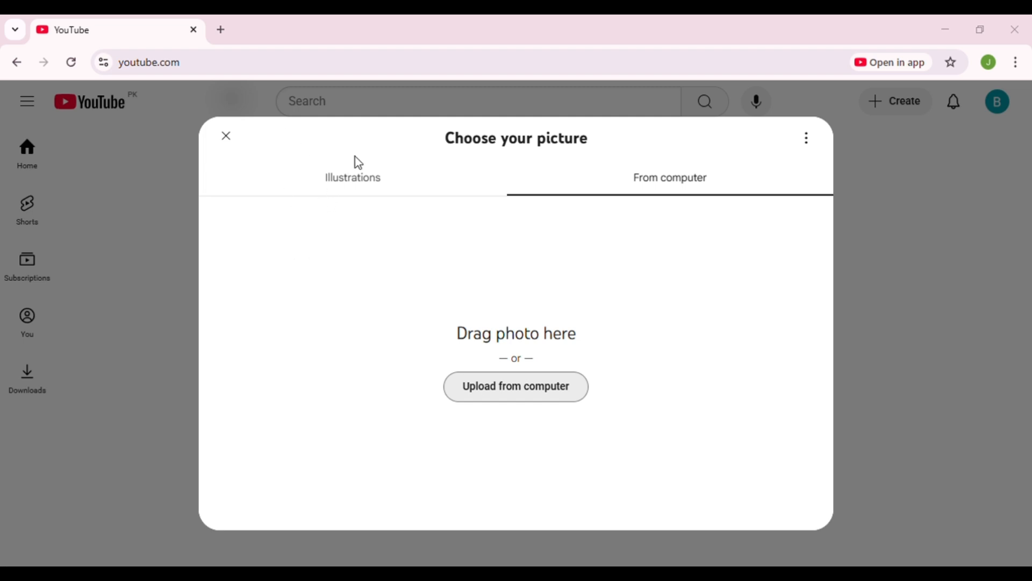
pyautogui.click(538, 397)
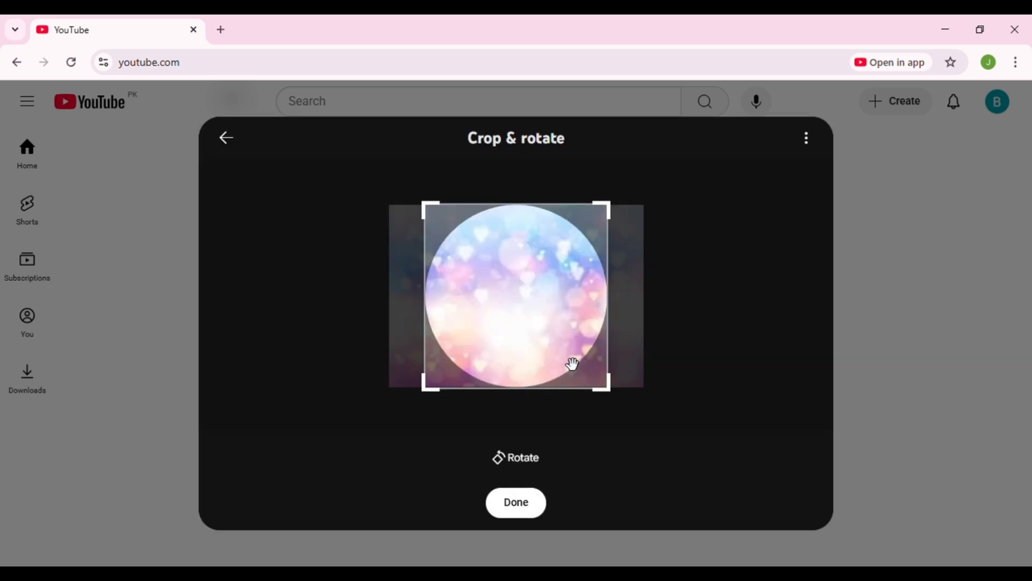
pyautogui.click(517, 501)
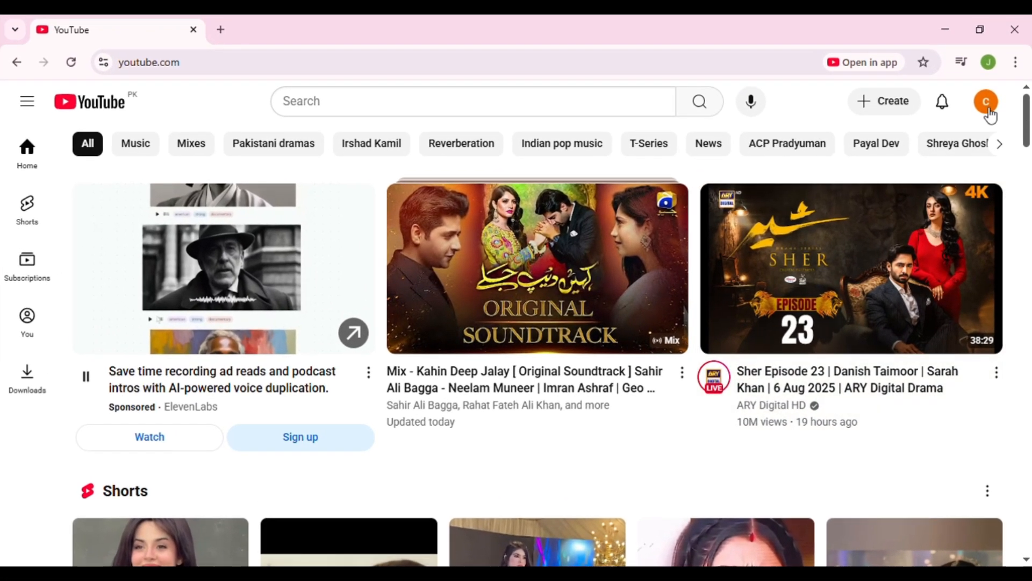
# - Open YouTube Studio for the cartoons stories channel and go from its dashboard to the channel content page
pyautogui.click(991, 110)
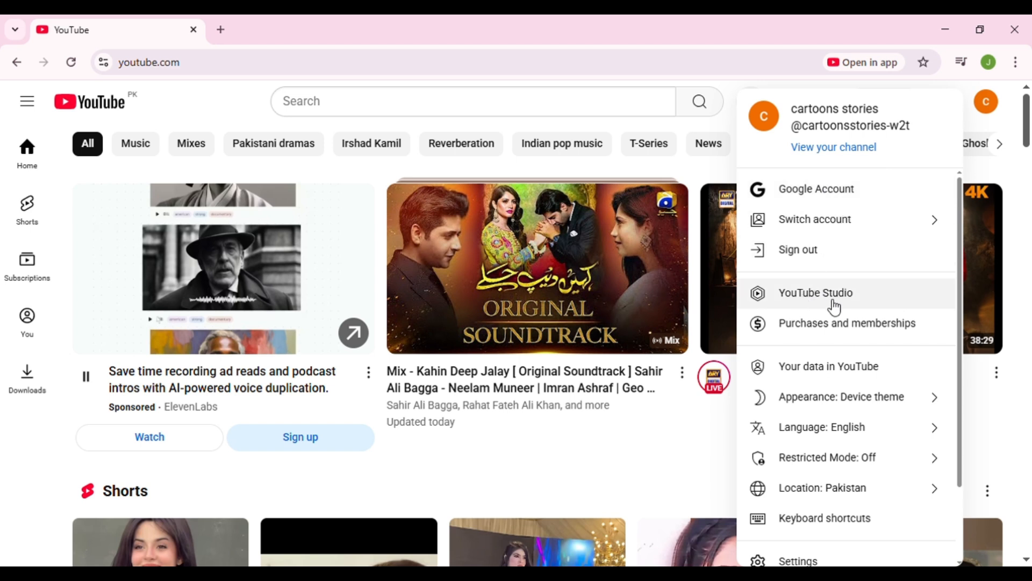
pyautogui.click(801, 296)
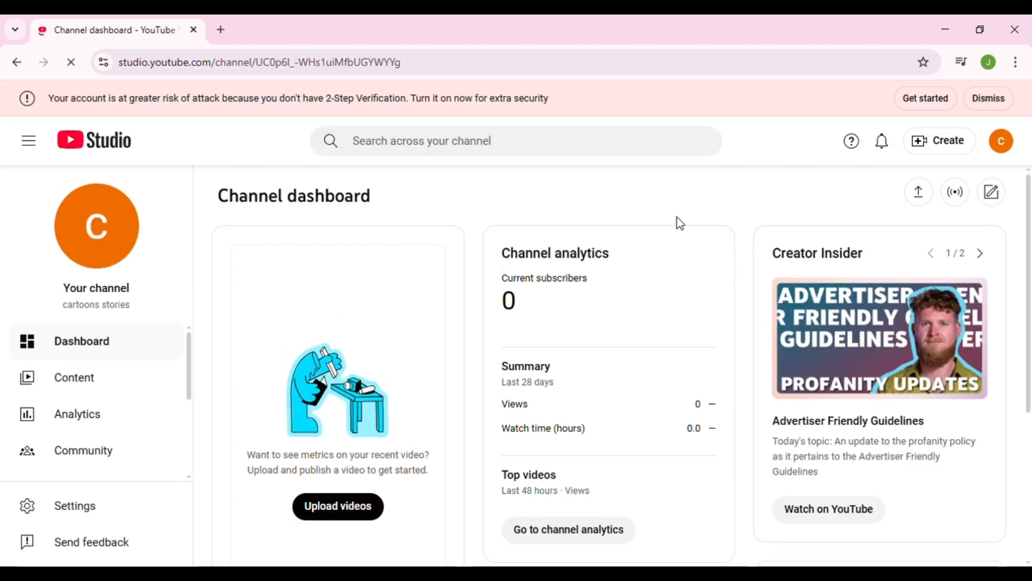
pyautogui.scroll(-5, 676, 218)
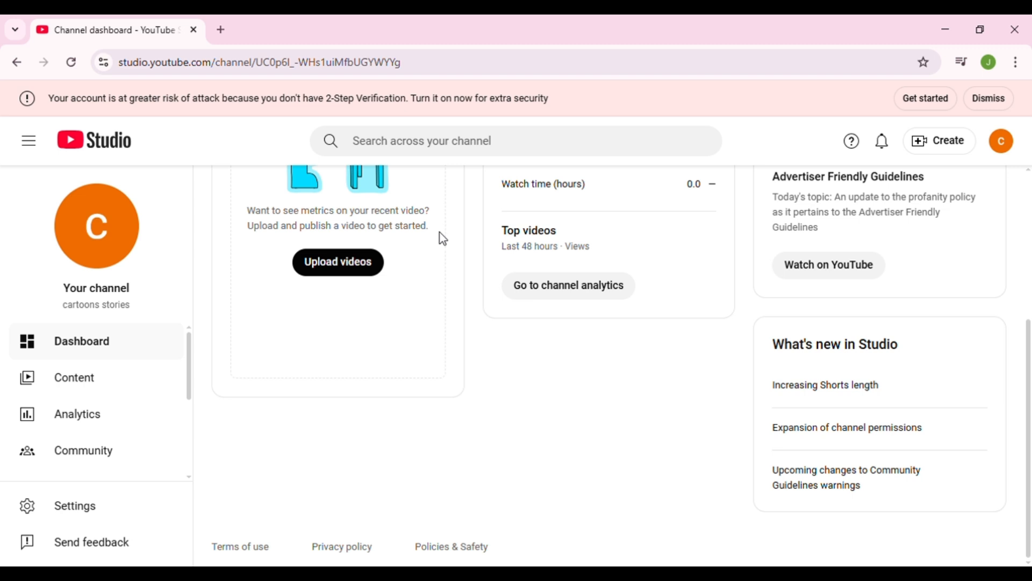
pyautogui.scroll(5, 442, 237)
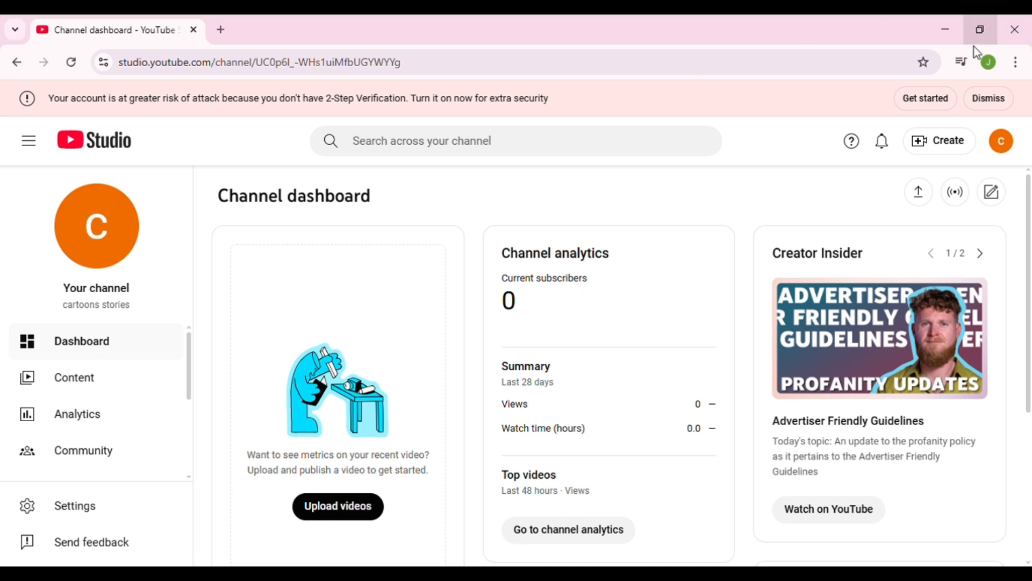
pyautogui.click(105, 383)
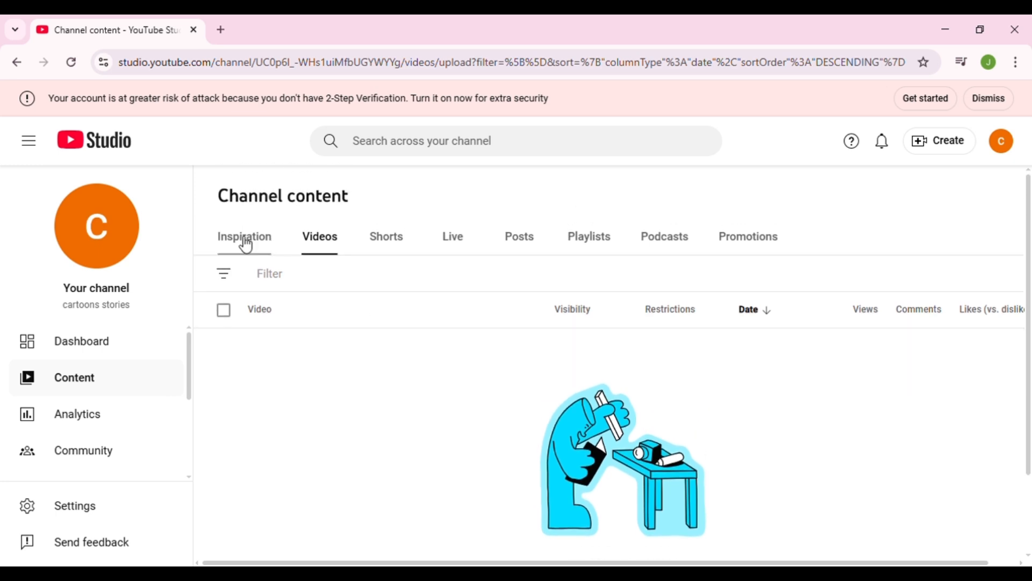
# - Look through the video ideas suggested under Inspiration on the channel content page
pyautogui.click(246, 242)
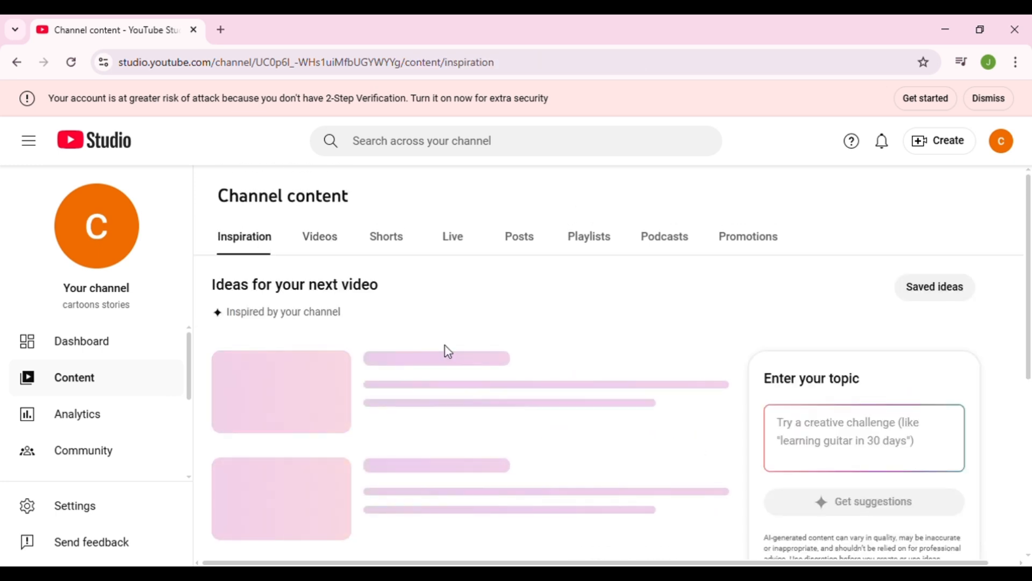
pyautogui.scroll(-2, 446, 350)
pyautogui.scroll(2, 446, 354)
pyautogui.scroll(-3, 451, 356)
pyautogui.scroll(3, 447, 352)
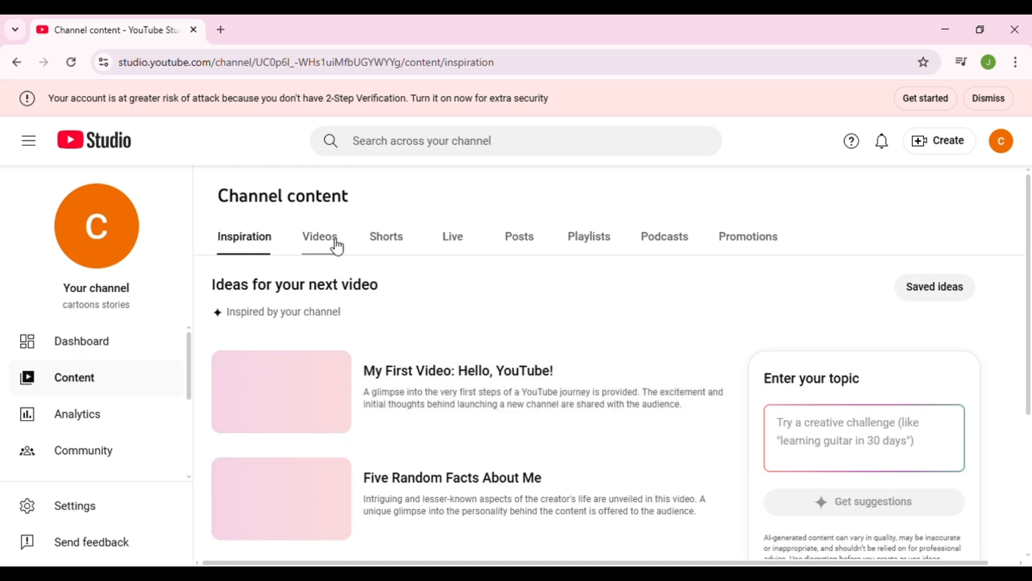
# - Go through the channel's Videos, Shorts, Live, Posts, Playlists, Podcasts and Promotions content lists, ending back on Videos
pyautogui.click(336, 243)
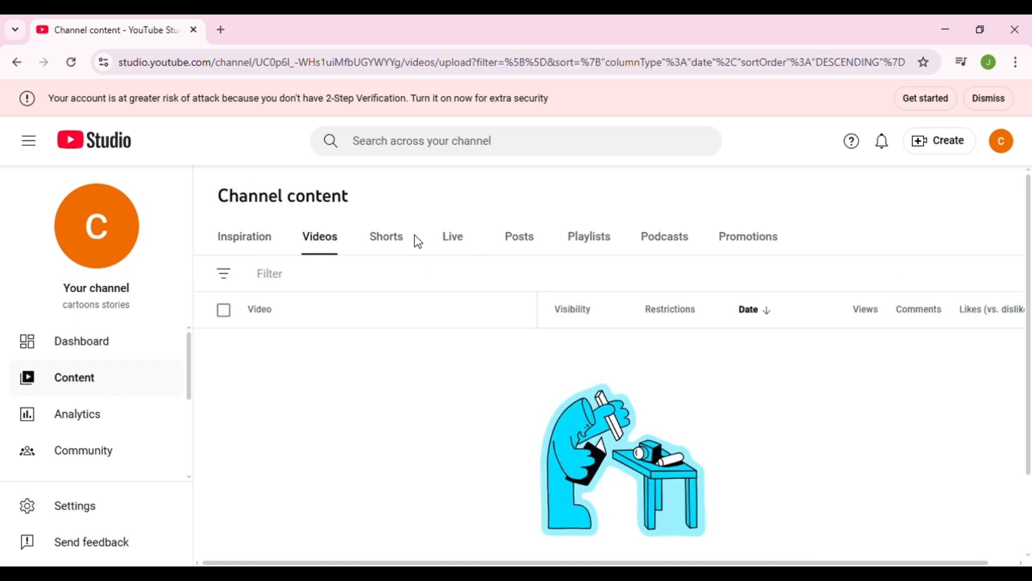
pyautogui.click(401, 242)
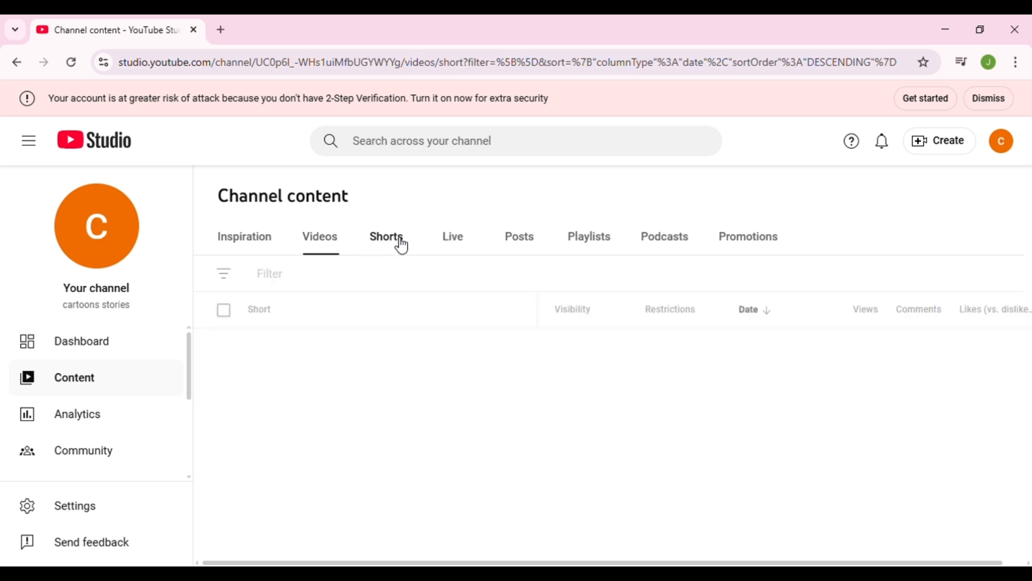
pyautogui.click(457, 244)
pyautogui.click(528, 252)
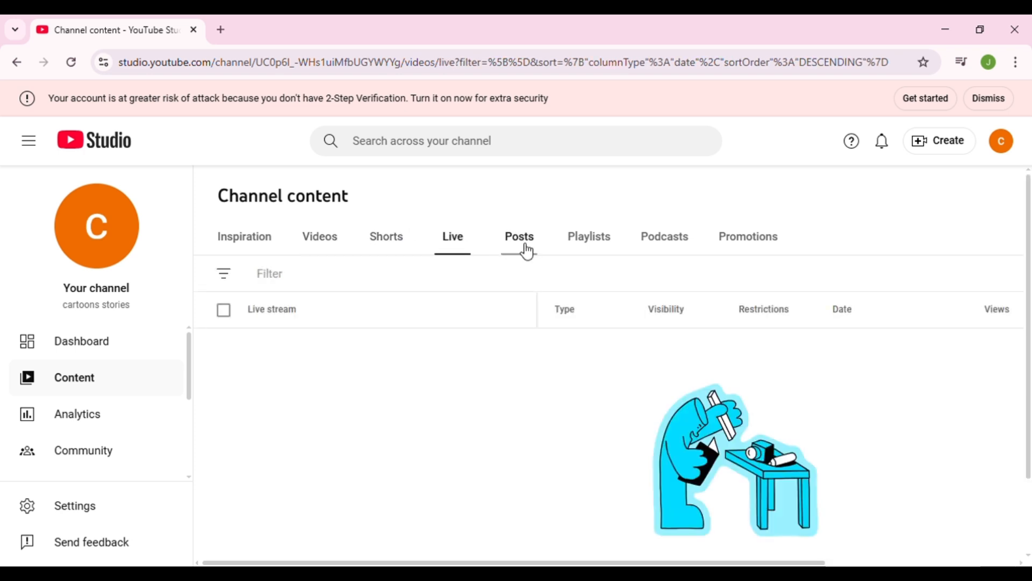
pyautogui.click(606, 254)
pyautogui.click(667, 242)
pyautogui.click(737, 250)
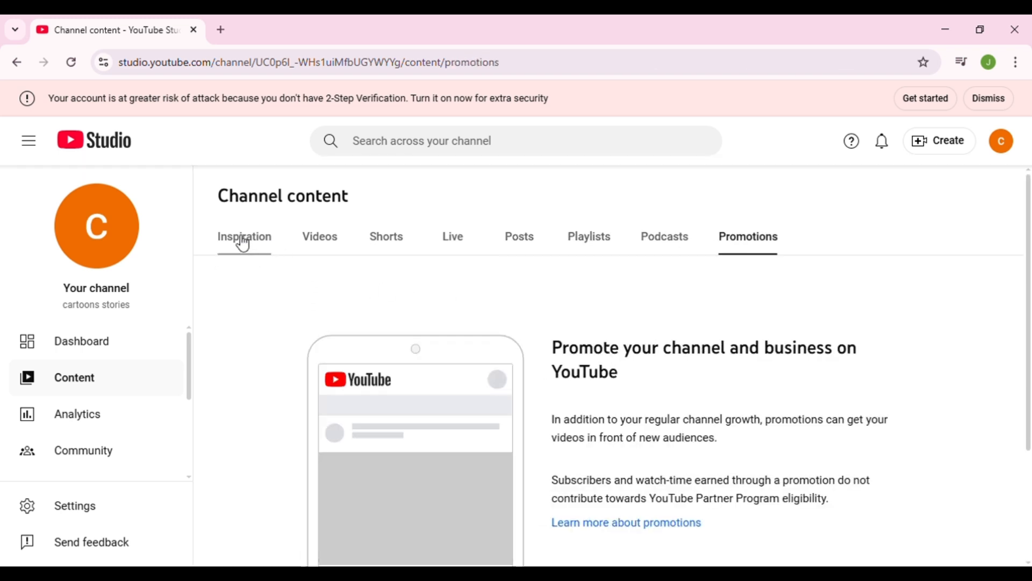
pyautogui.click(243, 245)
pyautogui.click(337, 246)
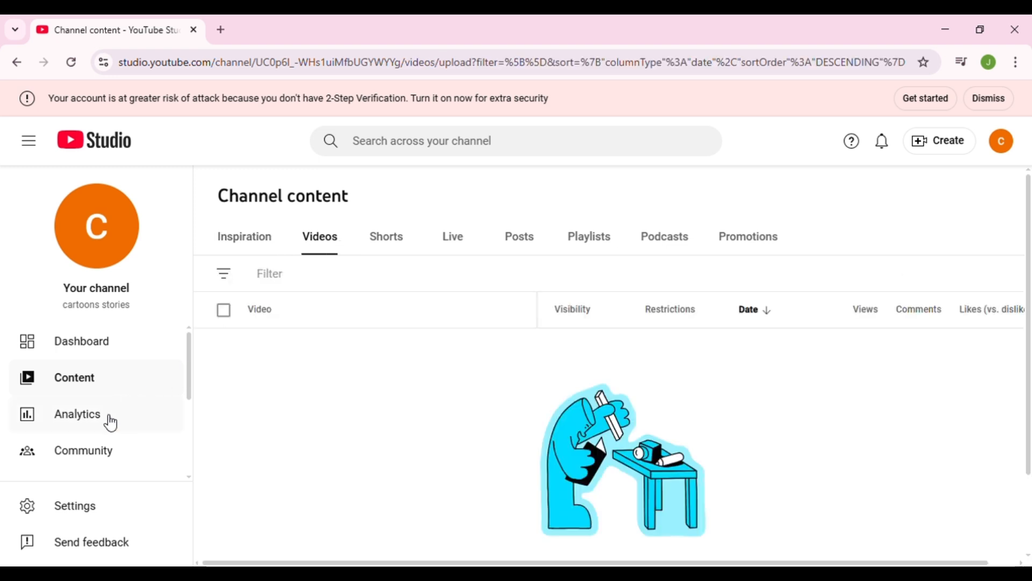
# - Open the channel analytics and examine the overview chart and realtime figures
pyautogui.click(114, 417)
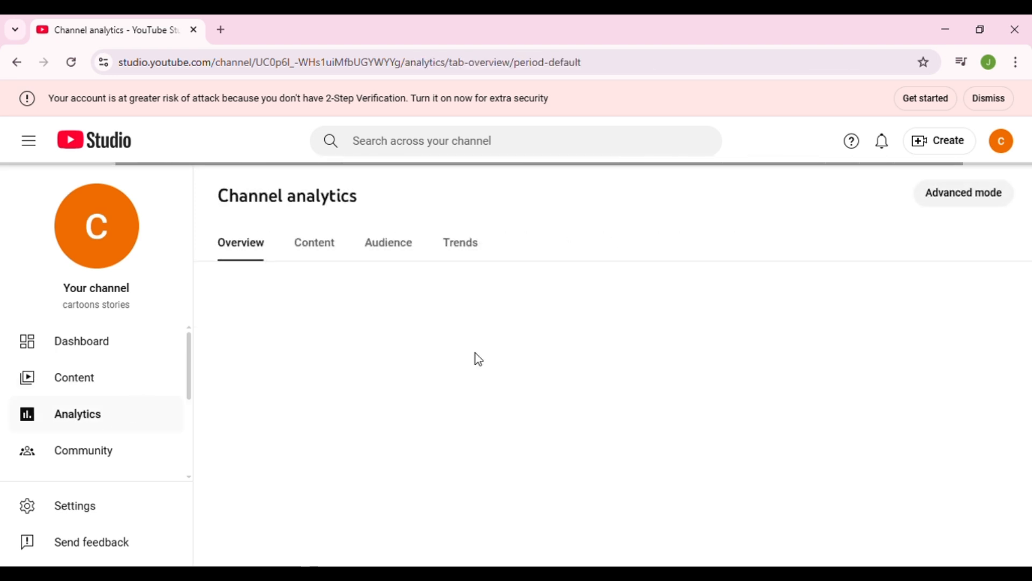
pyautogui.scroll(-3, 479, 359)
pyautogui.scroll(3, 369, 342)
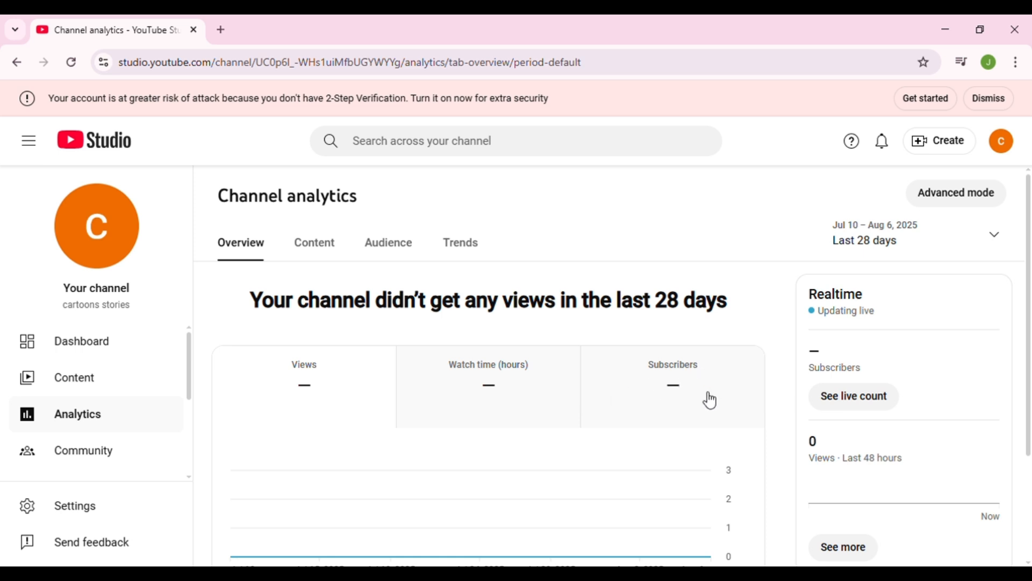
pyautogui.scroll(-3, 813, 353)
pyautogui.scroll(3, 823, 339)
pyautogui.scroll(-3, 846, 402)
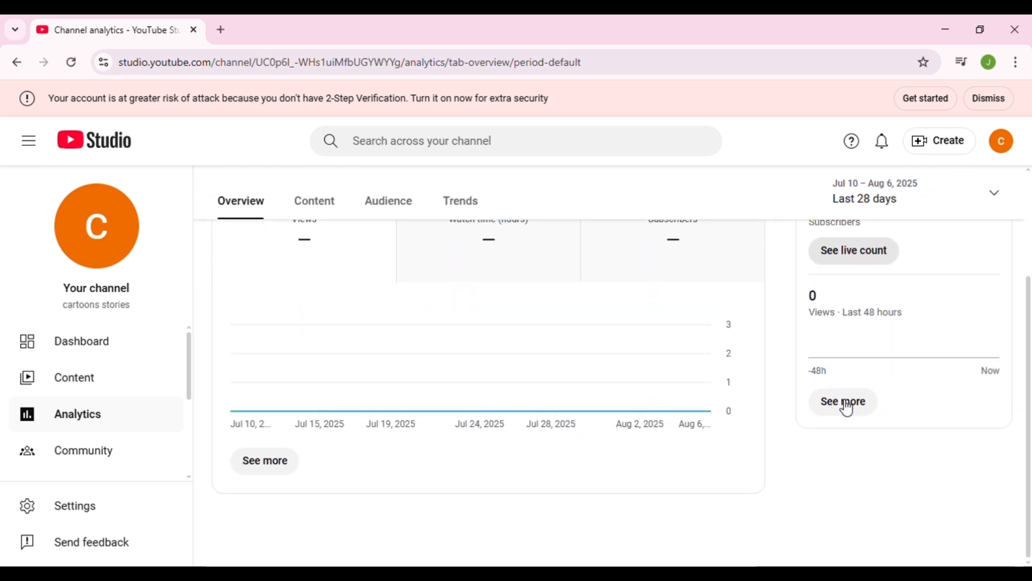
pyautogui.scroll(3, 365, 376)
# - View the Content, Audience and Trends sections of the channel analytics, returning to Audience
pyautogui.click(323, 245)
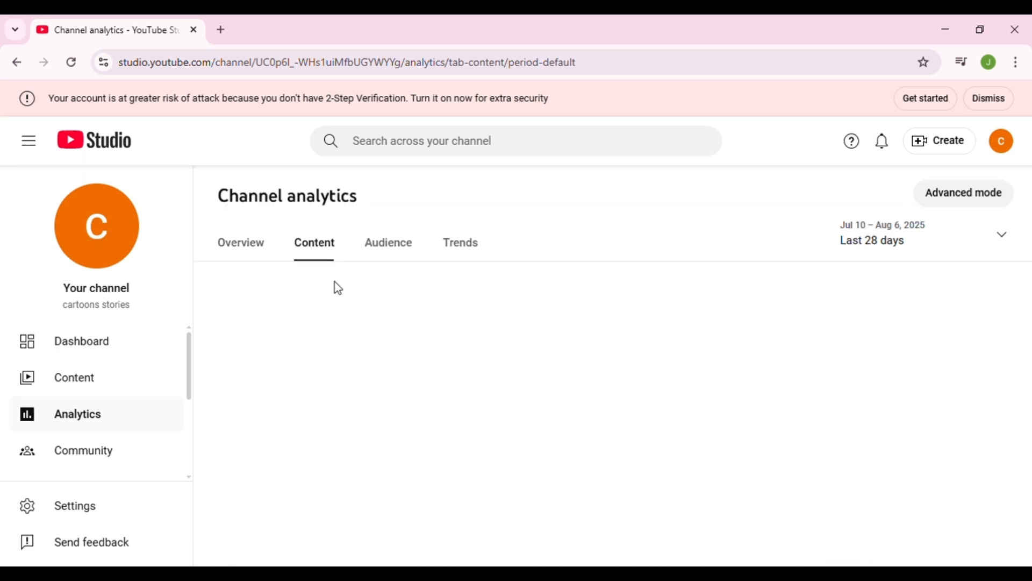
pyautogui.click(391, 258)
pyautogui.click(462, 253)
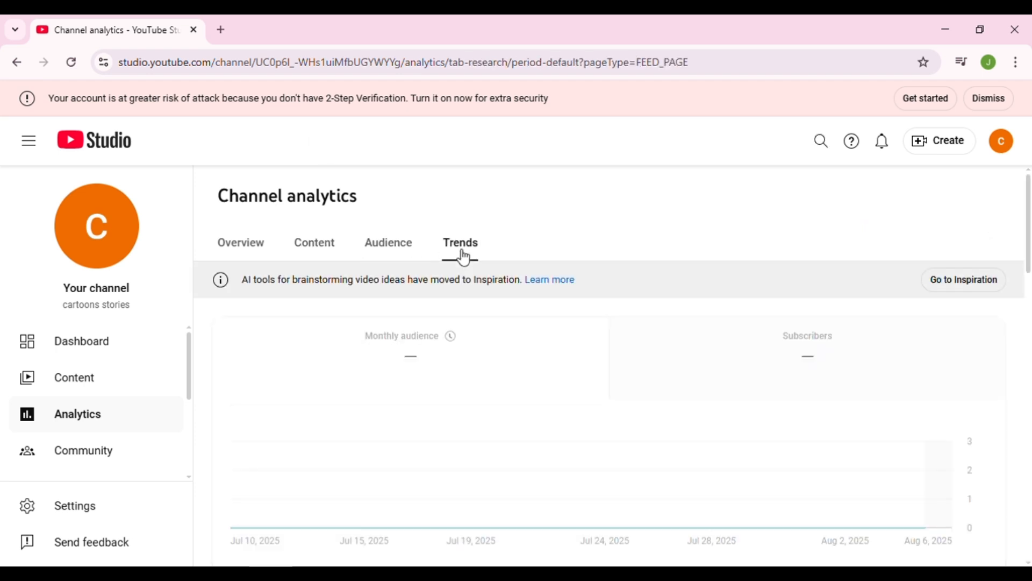
pyautogui.click(387, 253)
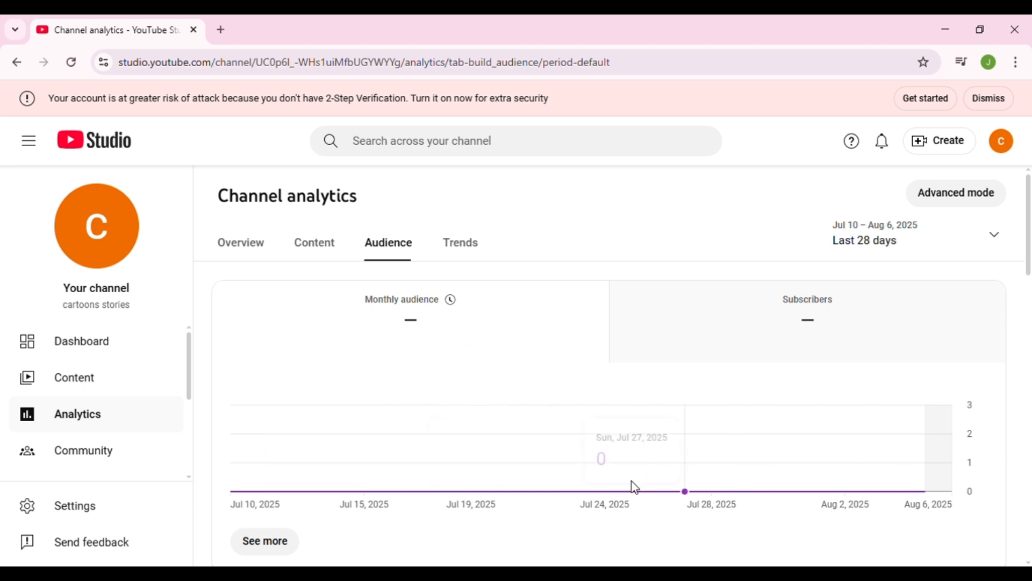
# - Open the Community page and look at its comments, viewer posts and mentions
pyautogui.click(112, 457)
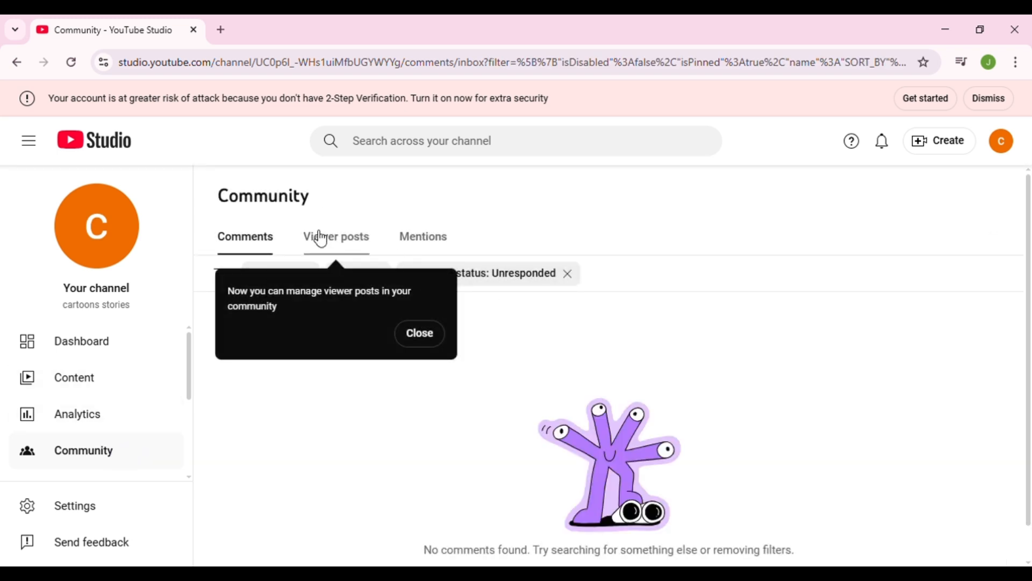
pyautogui.click(322, 238)
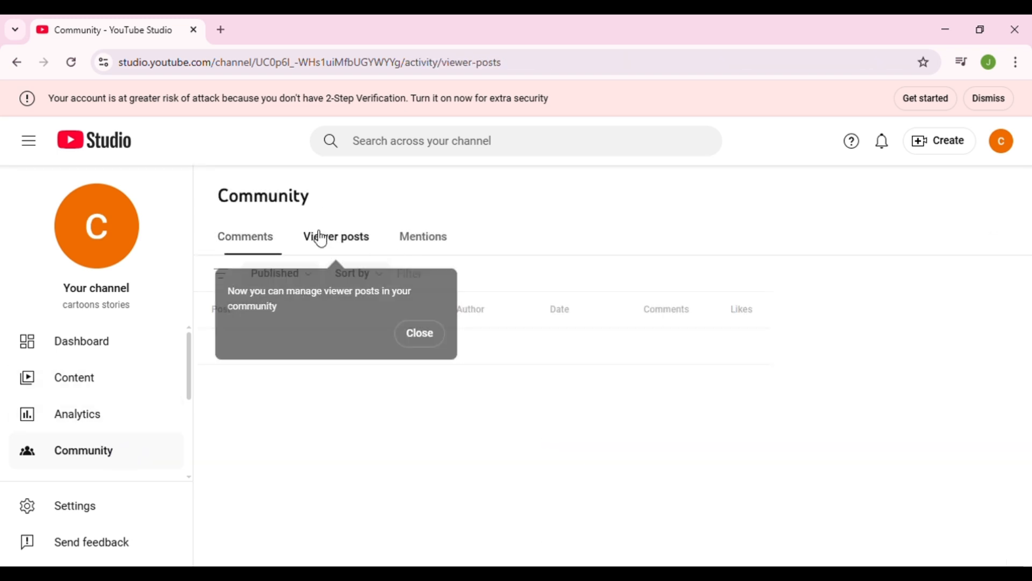
pyautogui.click(264, 240)
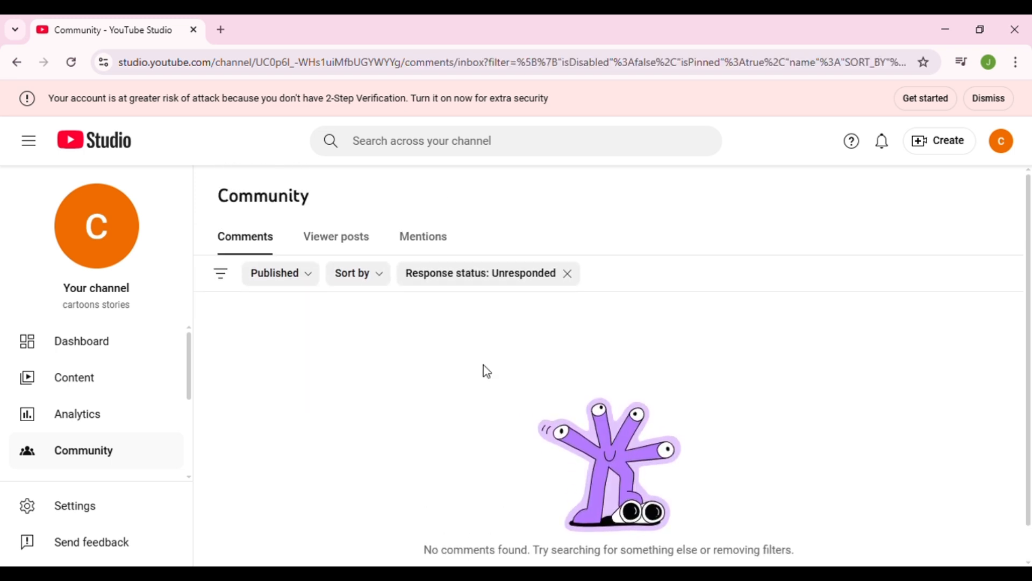
pyautogui.click(341, 242)
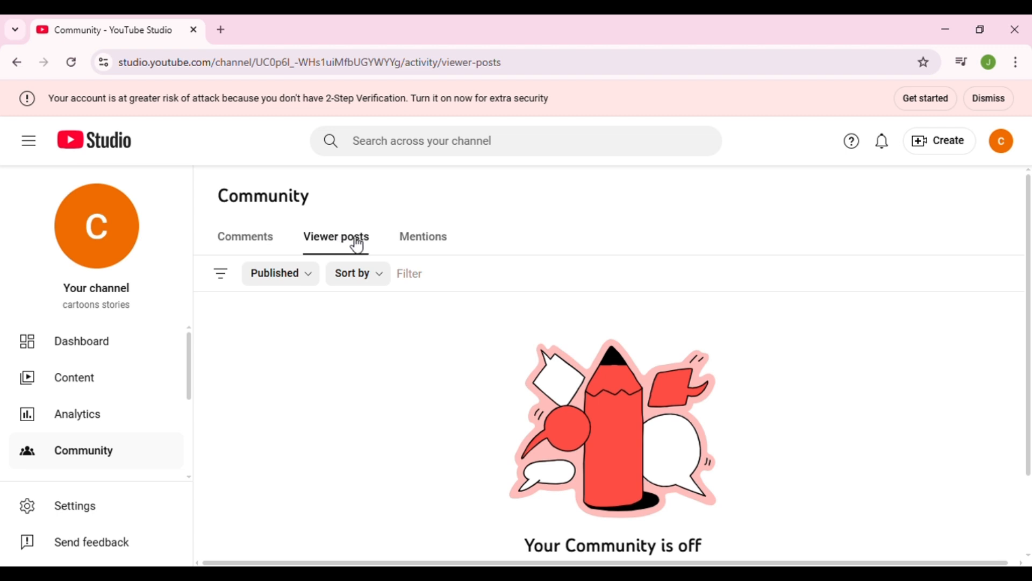
pyautogui.click(424, 237)
pyautogui.click(252, 237)
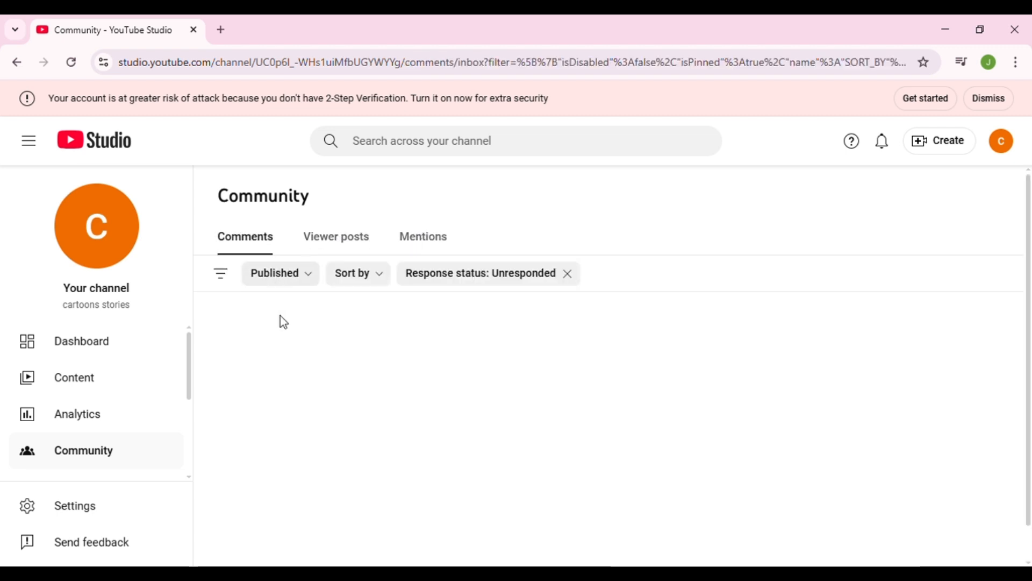
# - Open the channel customization page and look through its profile settings
pyautogui.scroll(-4, 134, 428)
pyautogui.scroll(2, 132, 415)
pyautogui.scroll(-2, 133, 415)
pyautogui.scroll(2, 134, 414)
pyautogui.scroll(-3, 134, 414)
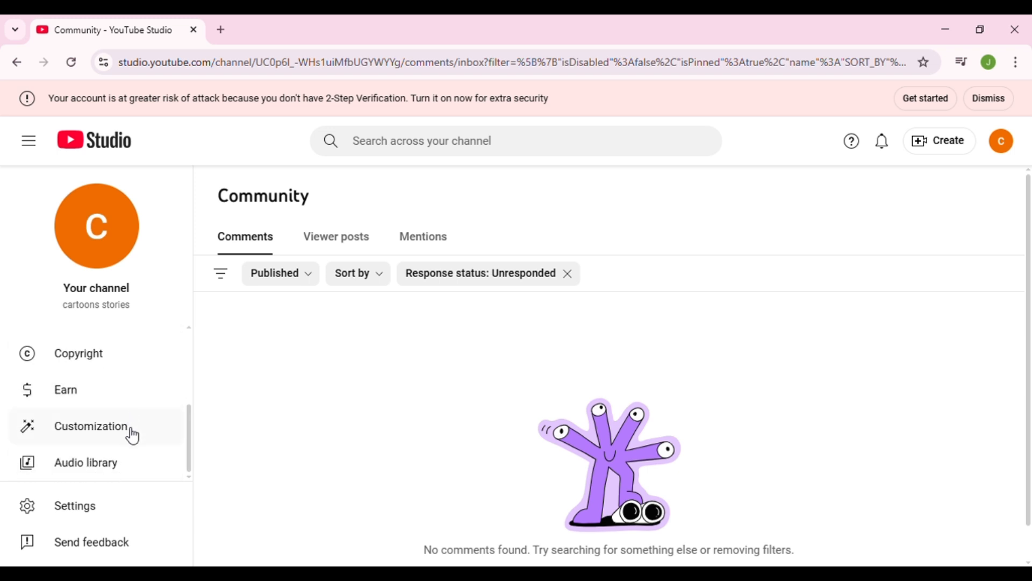
pyautogui.click(95, 435)
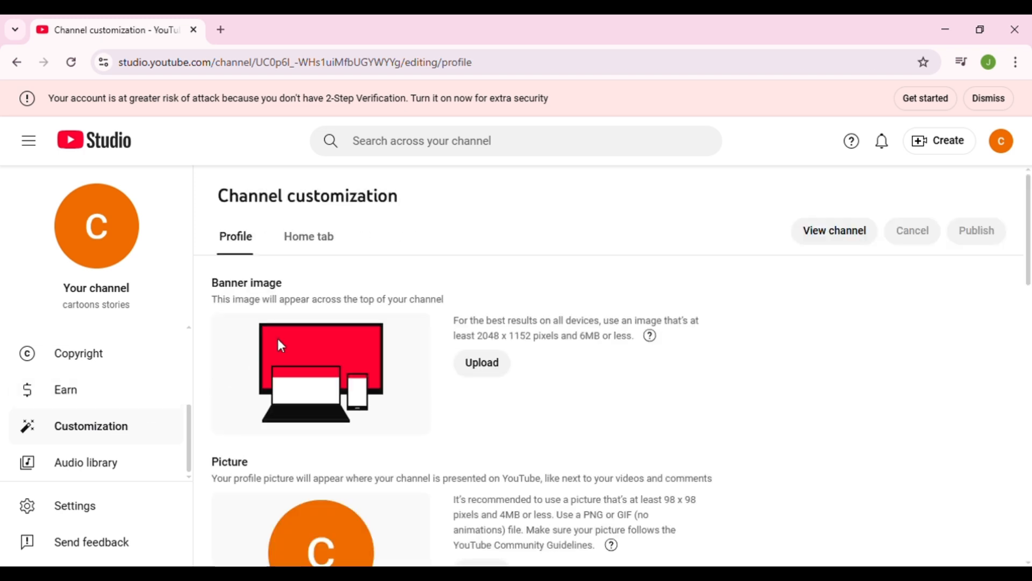
pyautogui.scroll(-5, 339, 349)
pyautogui.scroll(5, 355, 350)
pyautogui.scroll(-3, 355, 345)
pyautogui.scroll(-6, 409, 349)
pyautogui.scroll(9, 409, 350)
pyautogui.click(220, 31)
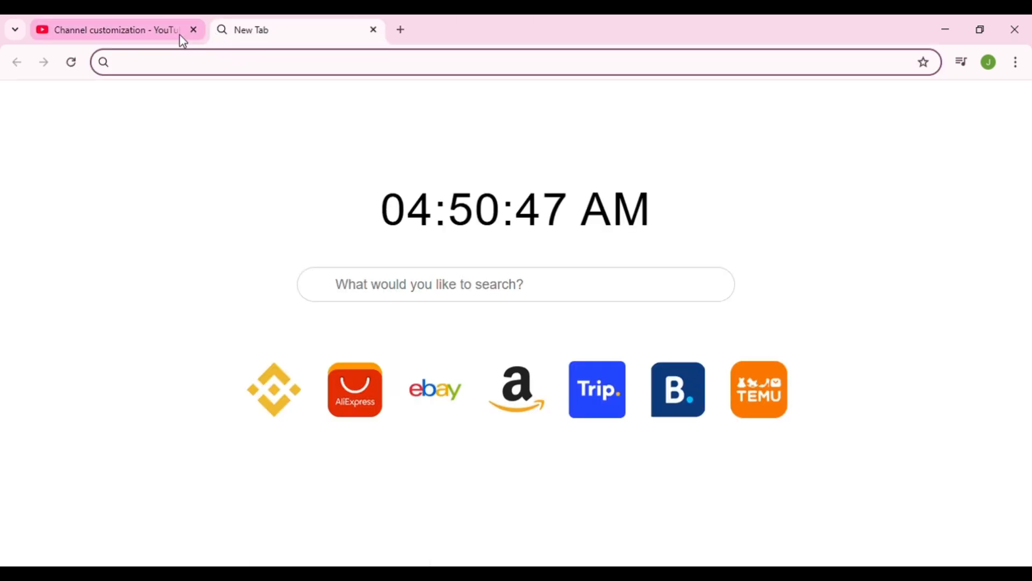
pyautogui.click(132, 32)
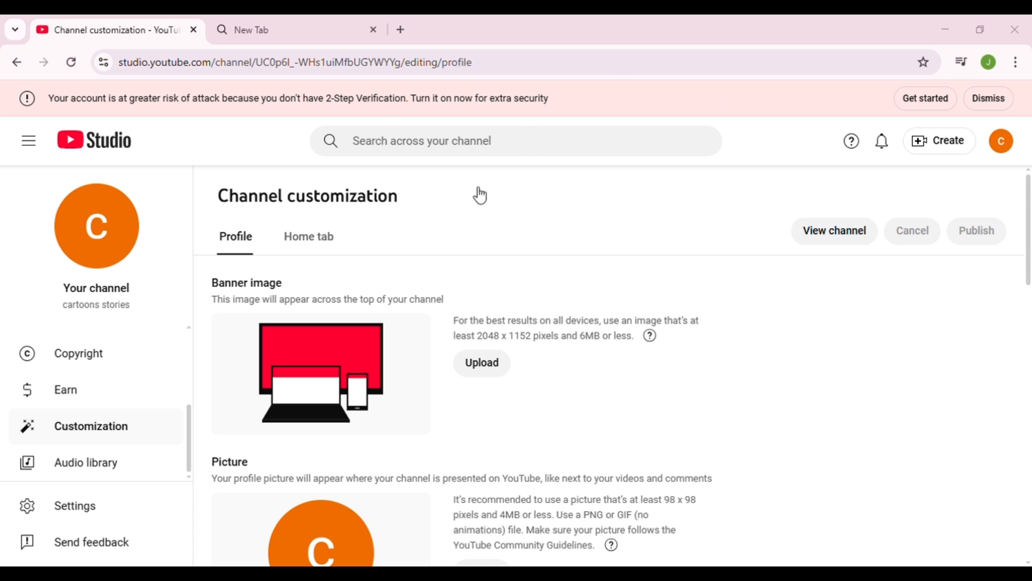
pyautogui.click(300, 206)
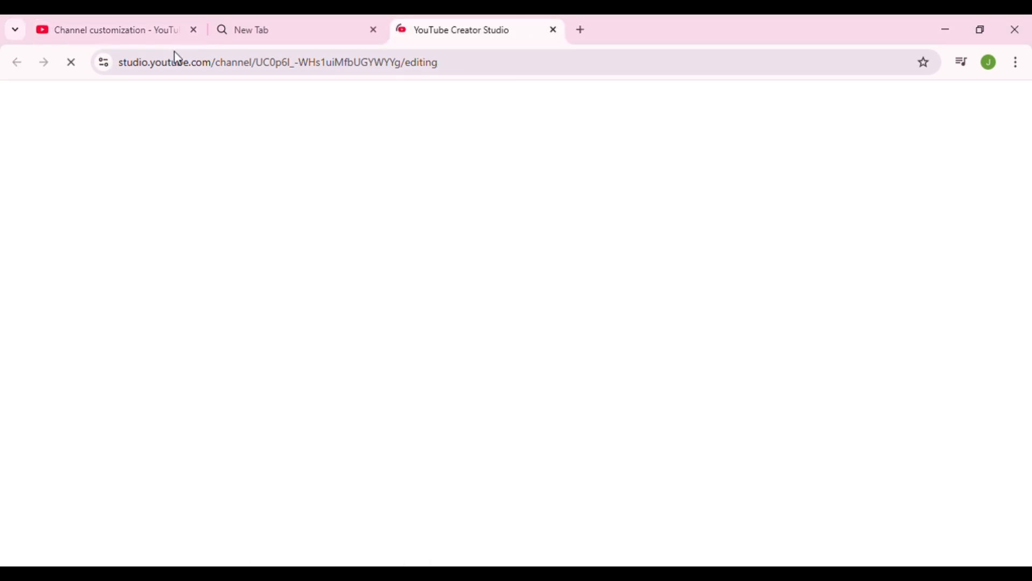
pyautogui.click(159, 30)
pyautogui.scroll(-2, 263, 254)
pyautogui.scroll(2, 264, 257)
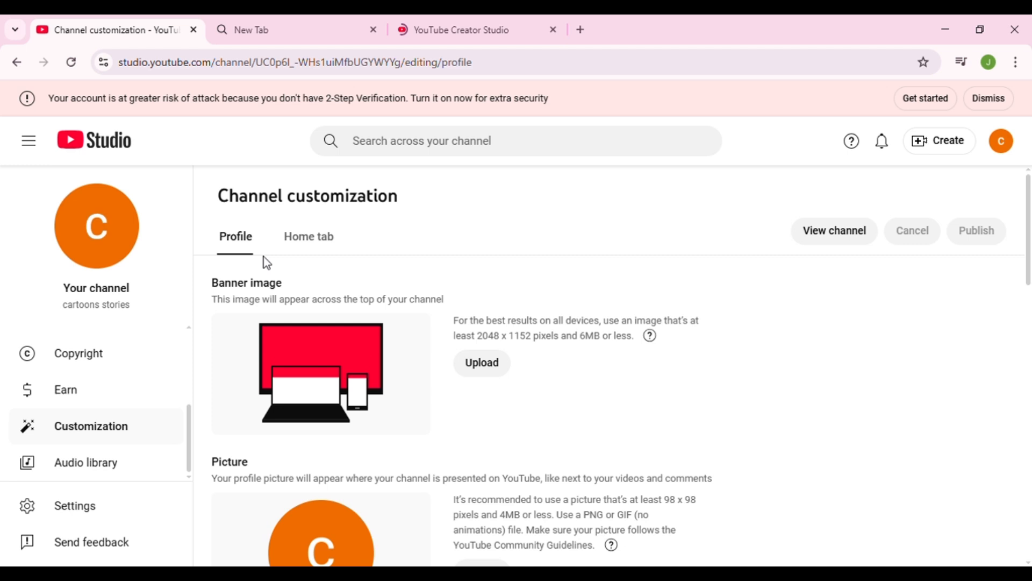
# - Try to upload an image from the computer as the channel's banner
pyautogui.click(484, 371)
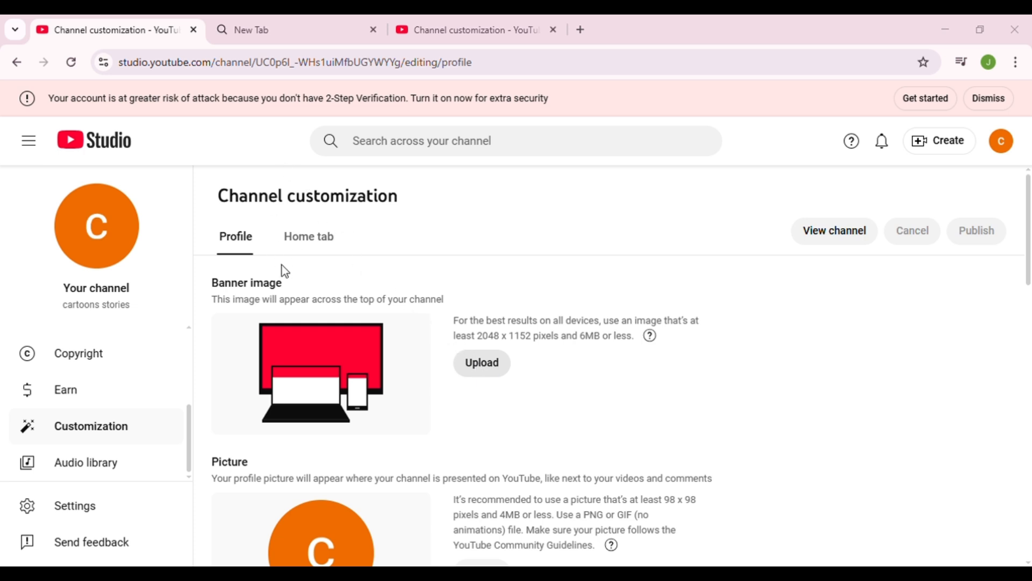
pyautogui.click(392, 351)
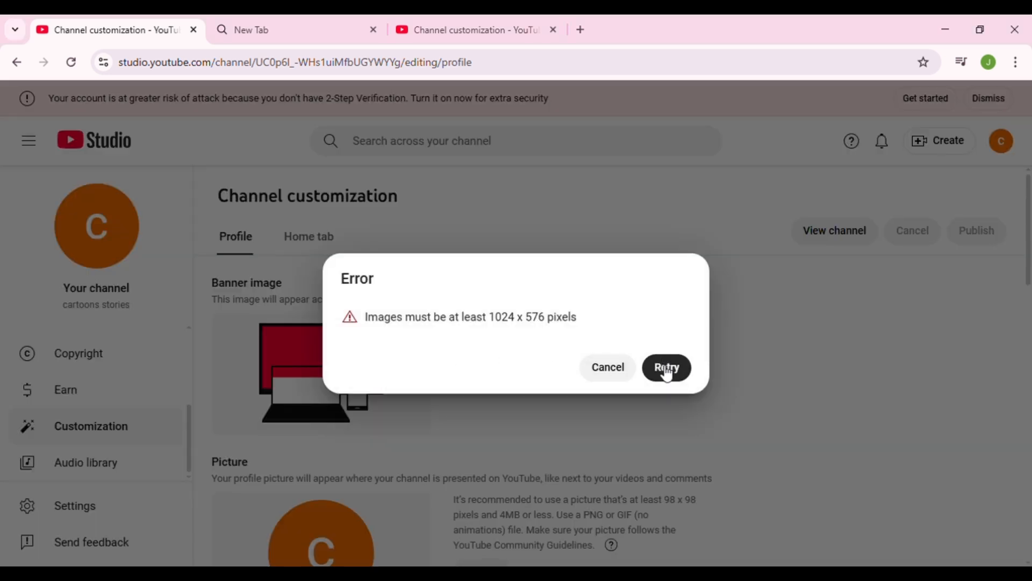
pyautogui.click(667, 370)
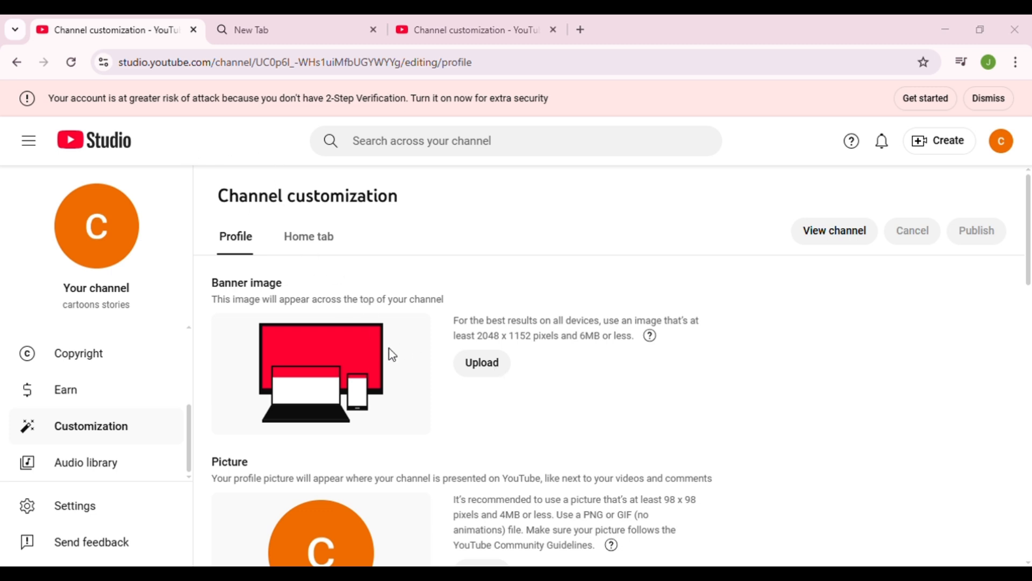
pyautogui.click(486, 349)
# - Upload the Skillsider Part 01 image as the channel banner and crop it slightly narrower than full width
pyautogui.click(489, 370)
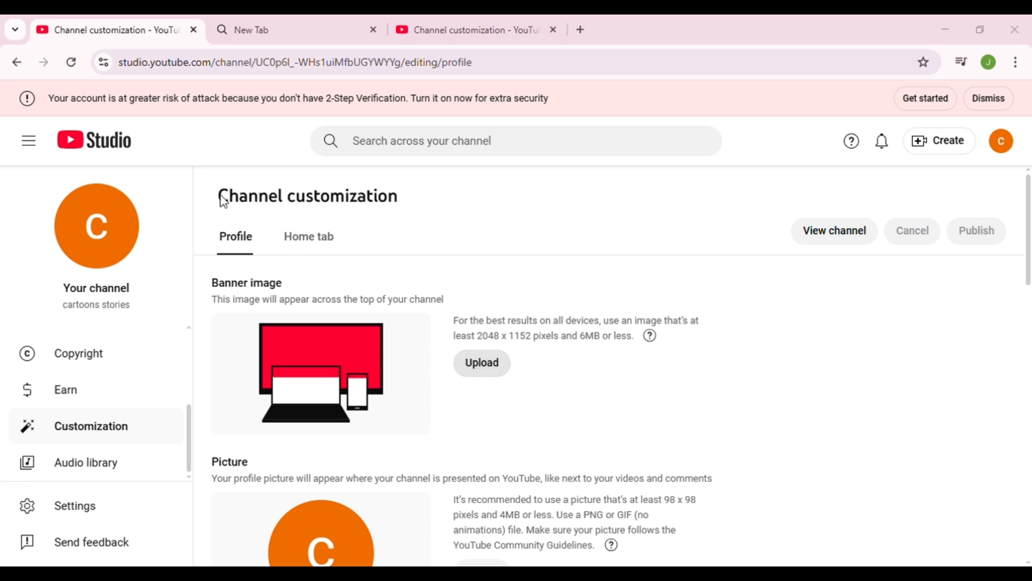
pyautogui.click(388, 358)
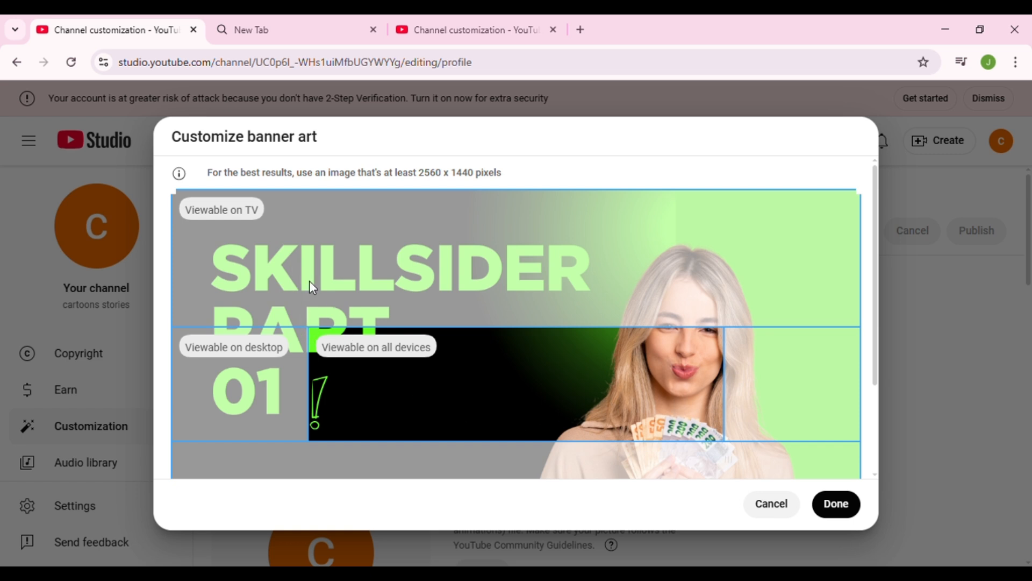
pyautogui.moveTo(179, 197); pyautogui.dragTo(388, 270)
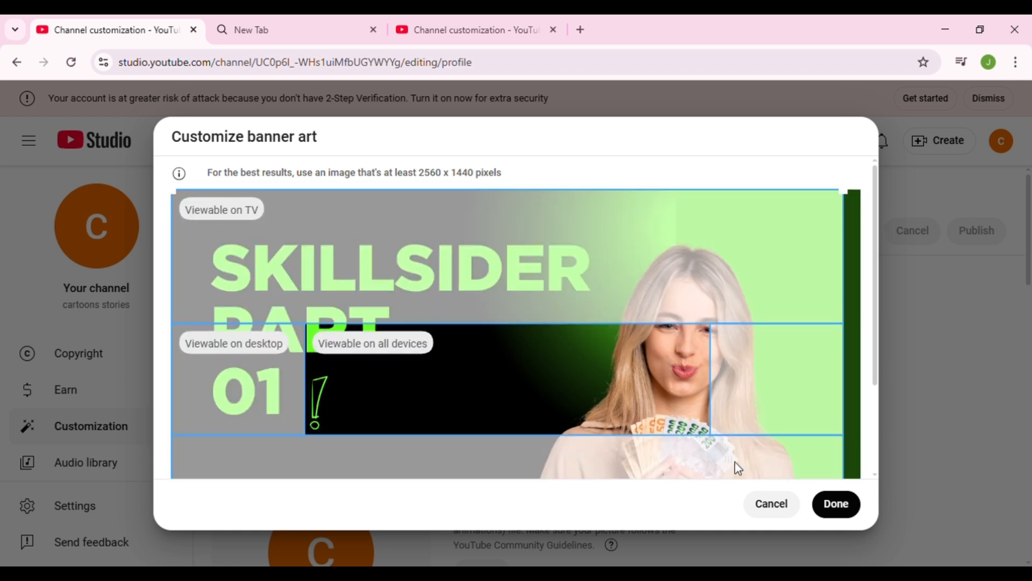
pyautogui.click(837, 503)
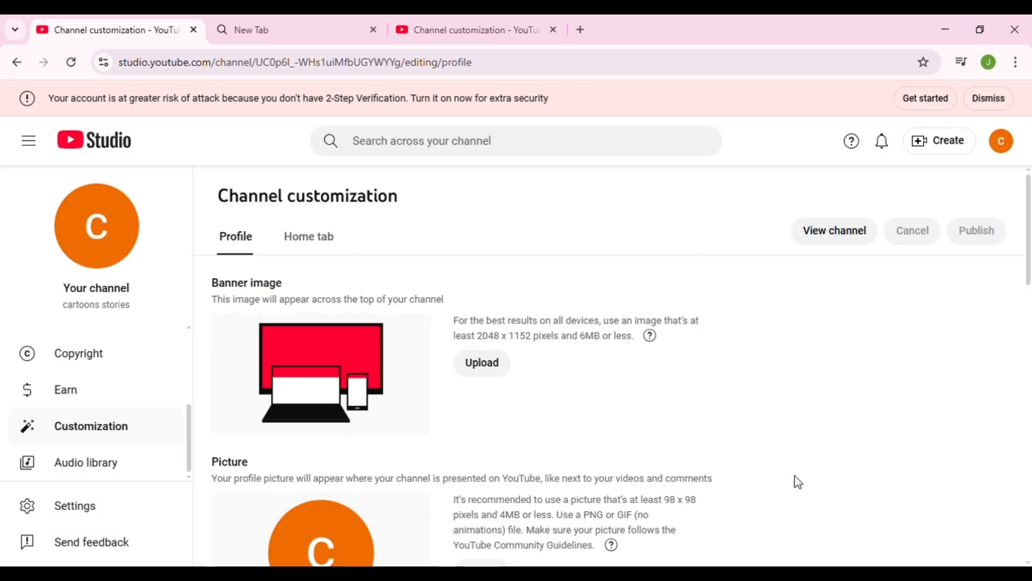
# - Upload the blue swirl wallpaper image as the channel's profile picture and accept its default circular crop
pyautogui.scroll(-1, 468, 355)
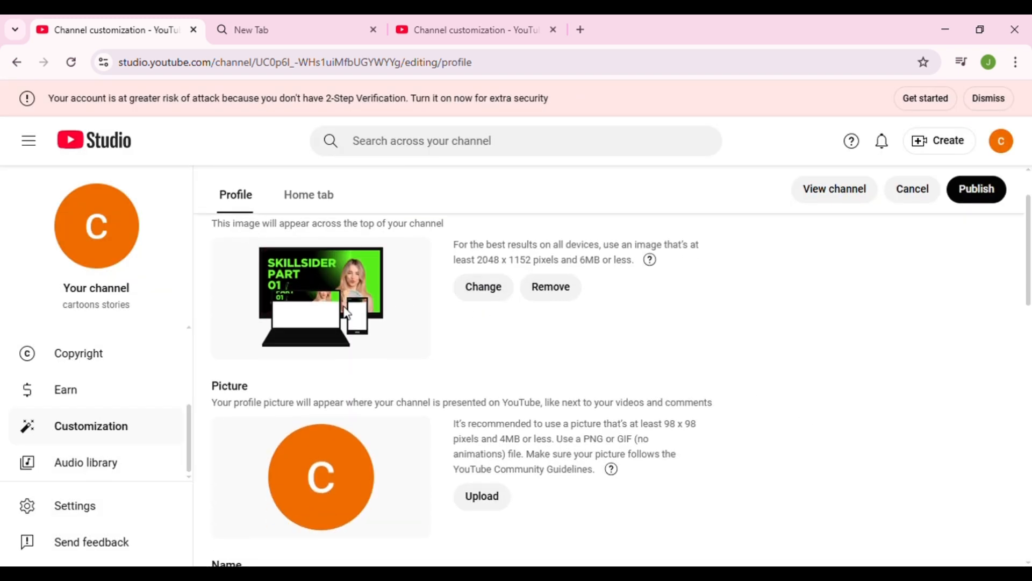
pyautogui.scroll(-2, 623, 484)
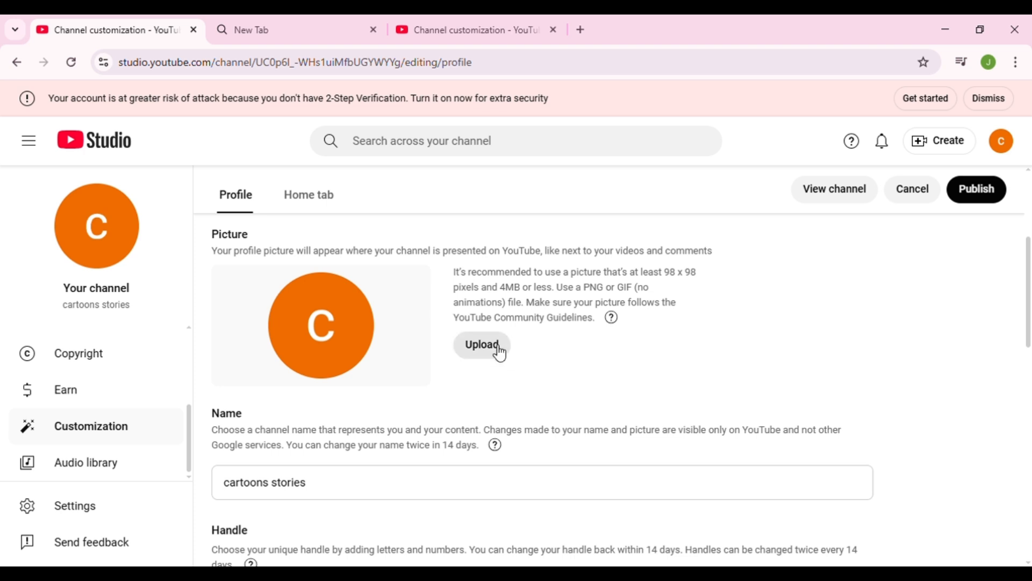
pyautogui.click(499, 352)
pyautogui.click(398, 347)
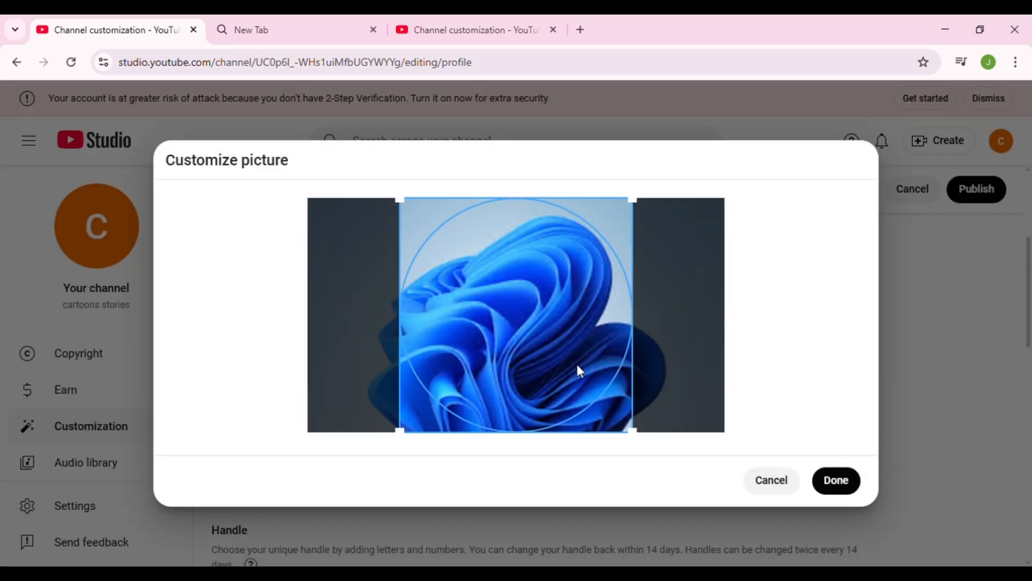
pyautogui.click(836, 482)
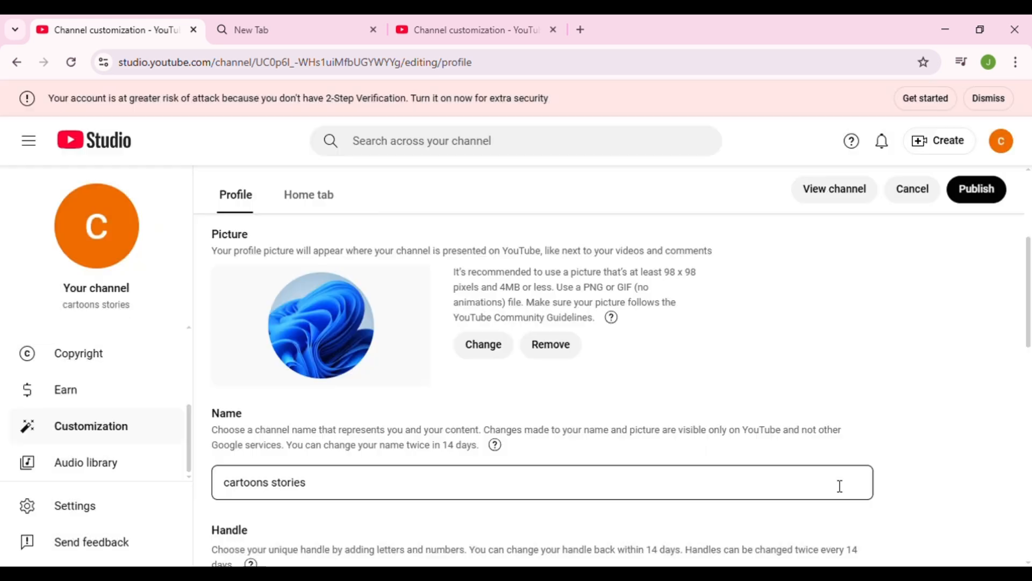
pyautogui.scroll(-4, 788, 455)
pyautogui.scroll(3, 782, 444)
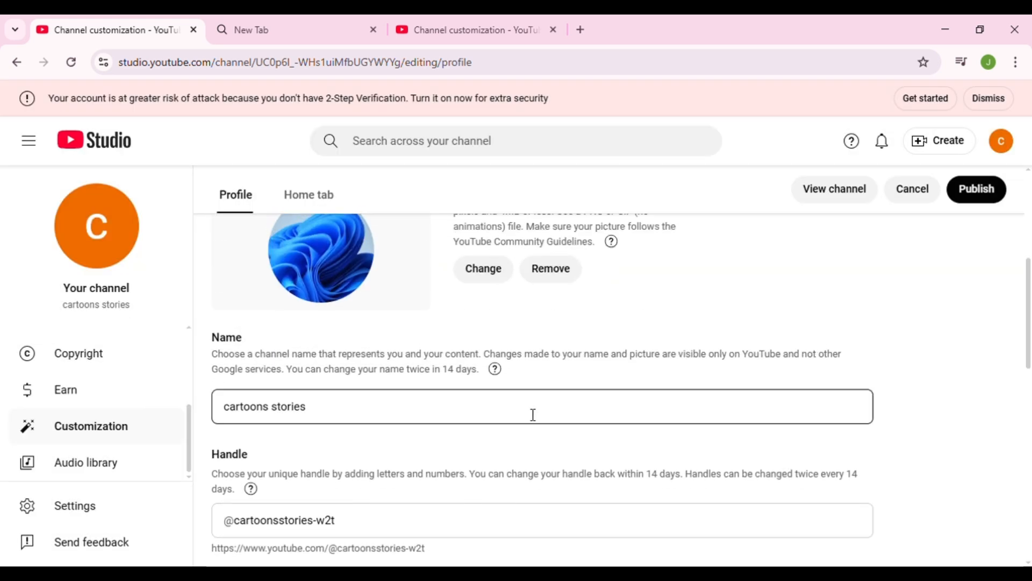
# - Examine the channel's name and handle fields in the profile settings
pyautogui.click(421, 413)
pyautogui.moveTo(384, 409); pyautogui.dragTo(207, 442)
pyautogui.scroll(-1, 411, 460)
pyautogui.click(373, 454)
pyautogui.click(353, 458)
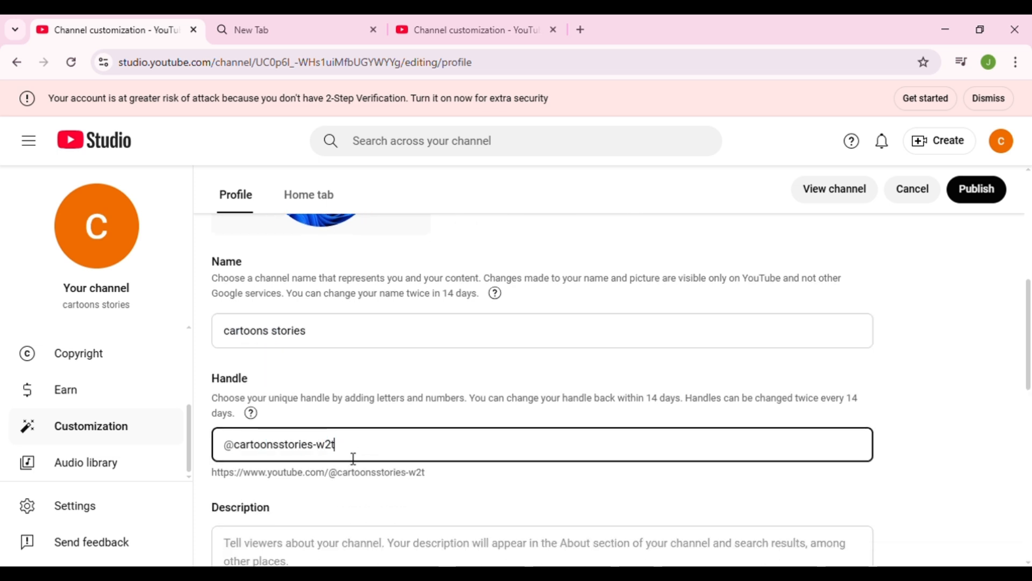
# - Write a channel description starting "i want to provide entertainment to kids to make them" and ending with the word happy
pyautogui.scroll(-3, 354, 458)
pyautogui.click(327, 364)
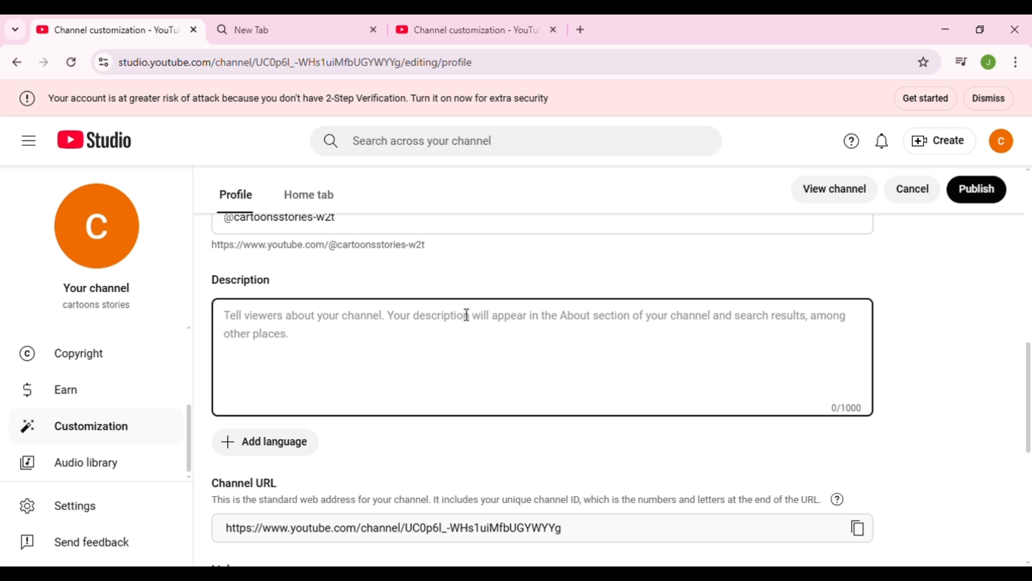
pyautogui.write('i ')
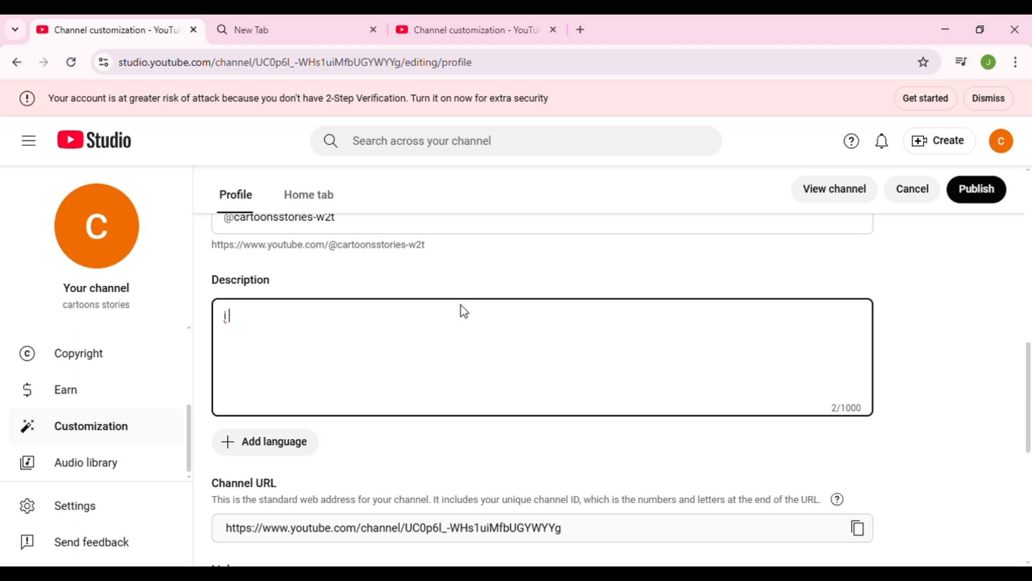
pyautogui.write('want to provide ')
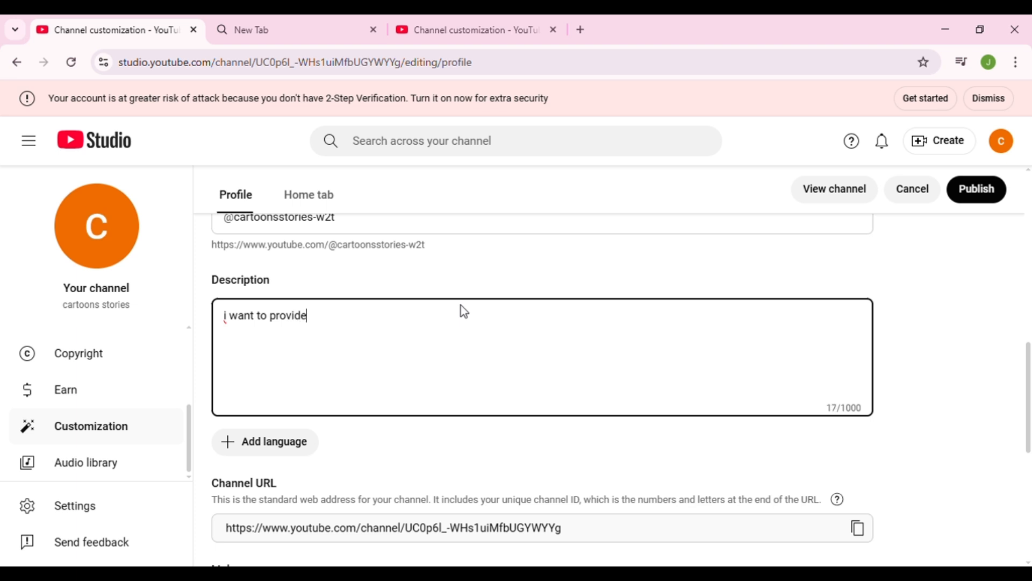
pyautogui.write('entertainment ')
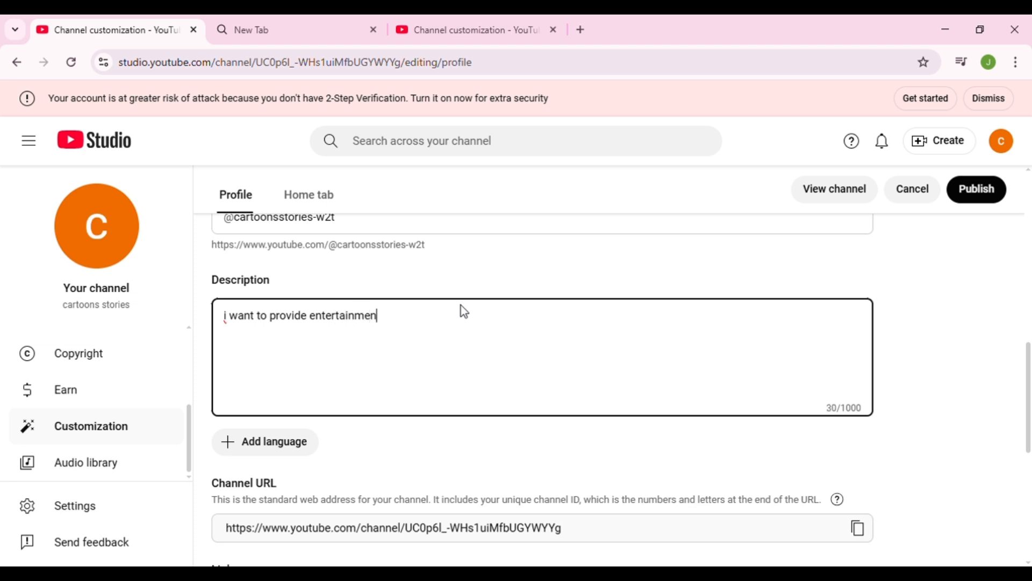
pyautogui.write('to kids to make them a')
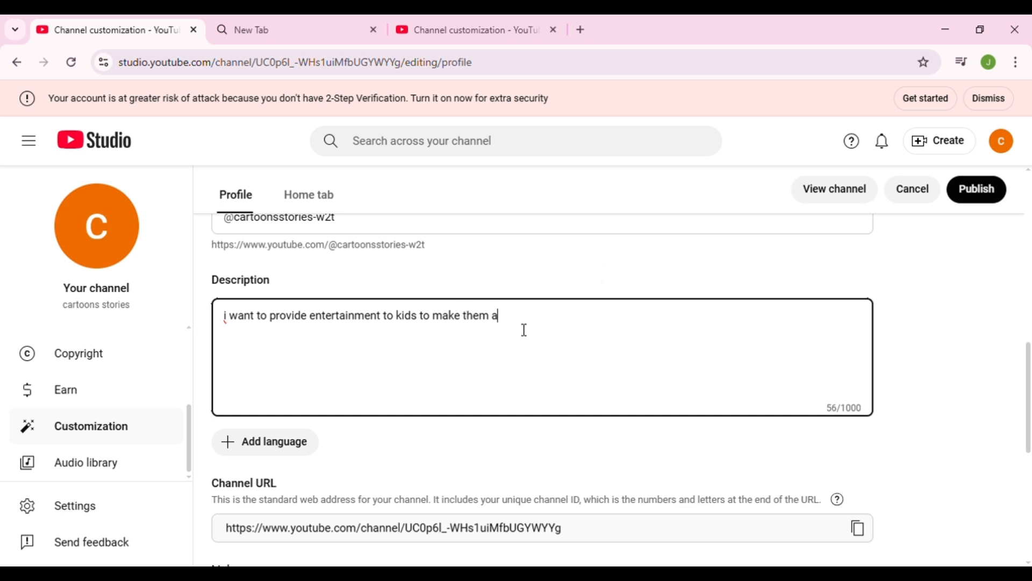
pyautogui.write('haa')
pyautogui.press('Return')
pyautogui.click(523, 318)
pyautogui.press('BackSpace')
pyautogui.write('ppy.')
# - Review the channel URL, links, contact email and video watermark sections of the profile settings
pyautogui.scroll(-3, 612, 362)
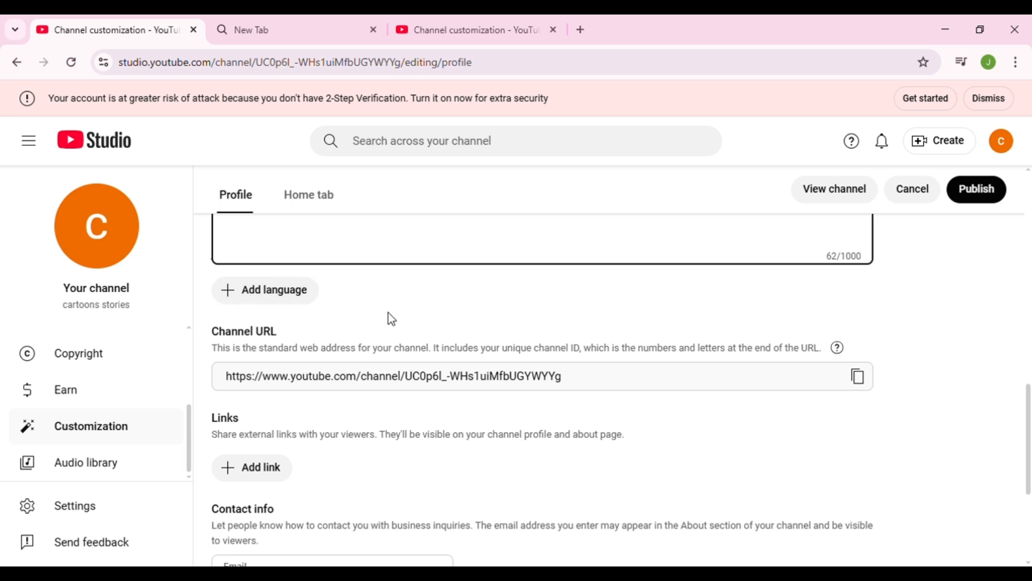
pyautogui.moveTo(559, 385); pyautogui.dragTo(498, 394)
pyautogui.scroll(-2, 489, 405)
pyautogui.scroll(-2, 470, 404)
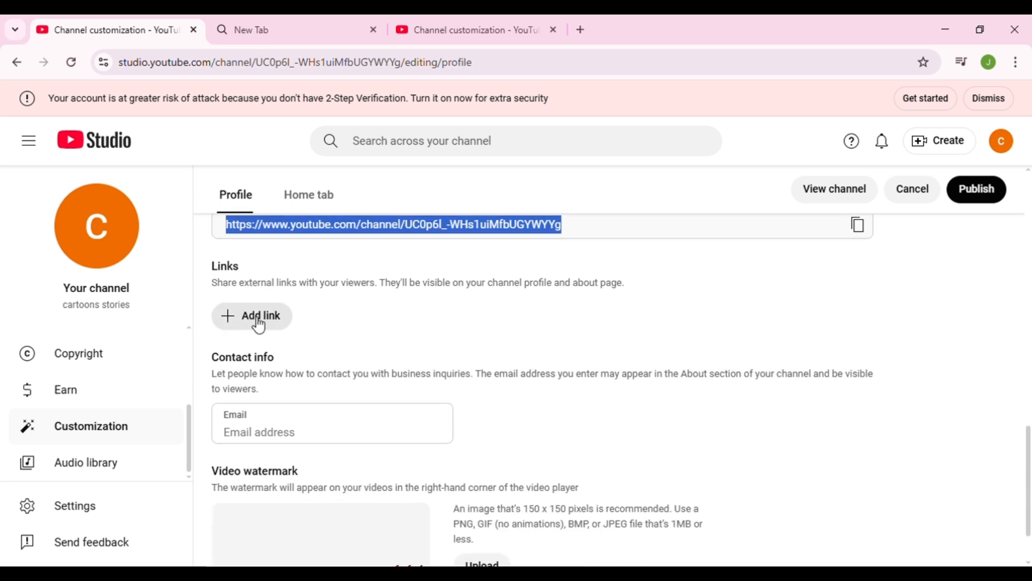
pyautogui.scroll(-2, 261, 325)
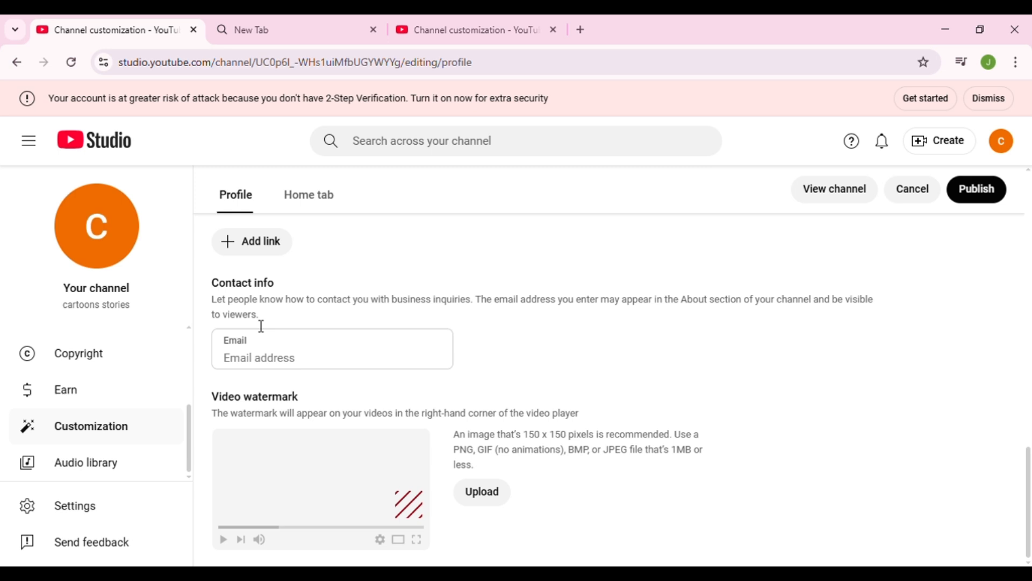
pyautogui.scroll(4, 260, 325)
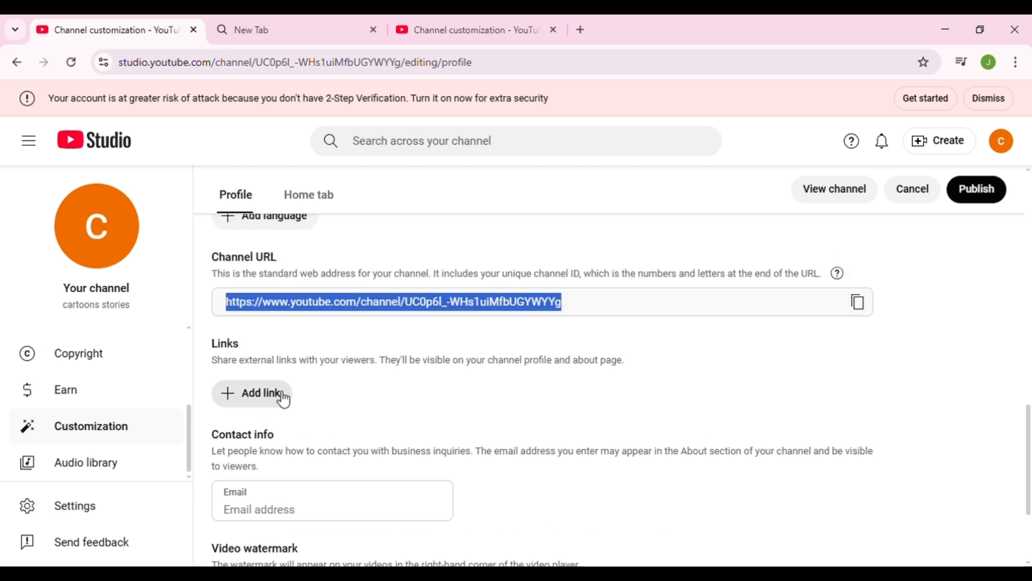
pyautogui.scroll(-4, 284, 400)
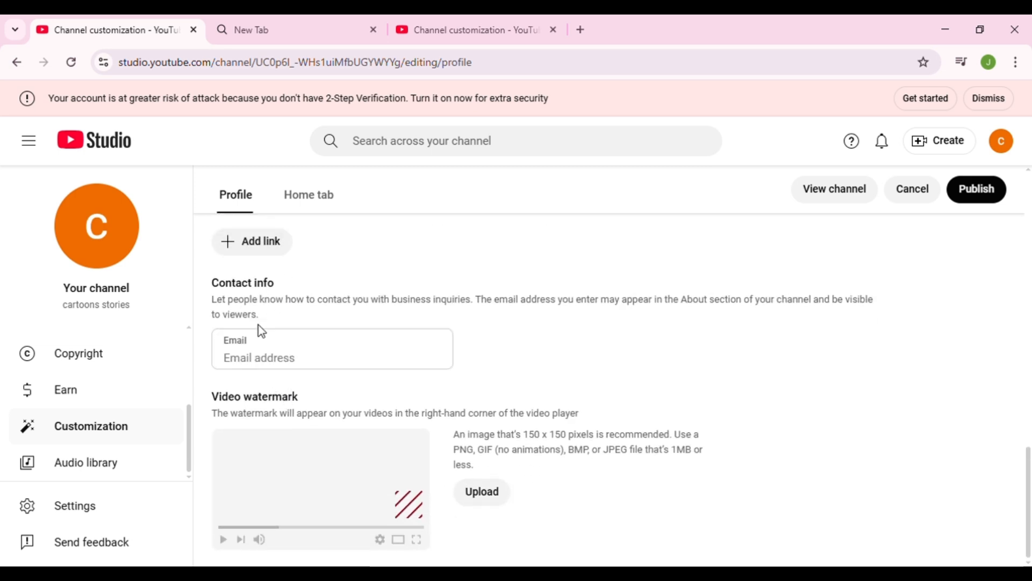
pyautogui.scroll(2, 260, 326)
pyautogui.scroll(-2, 260, 329)
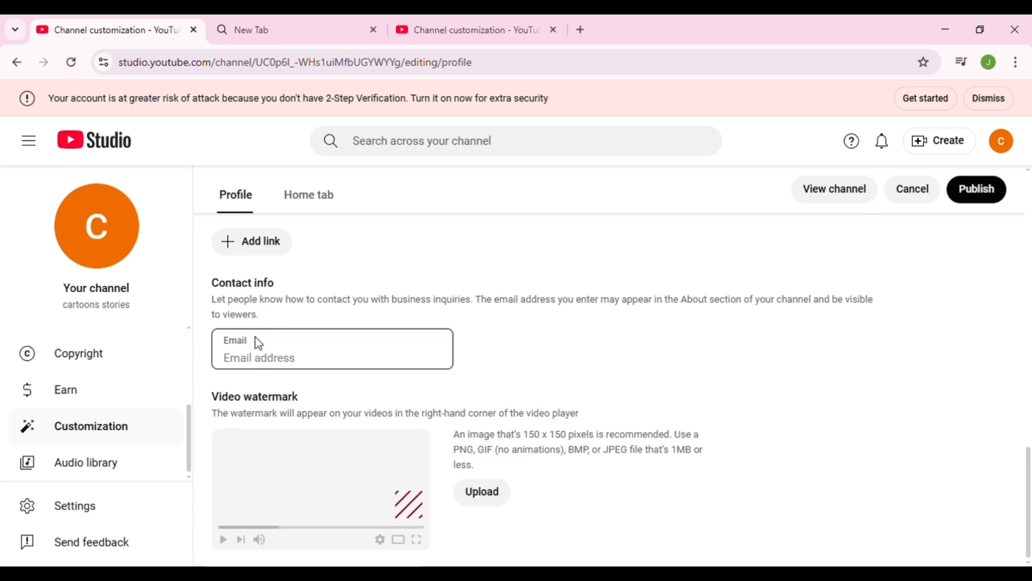
pyautogui.click(258, 344)
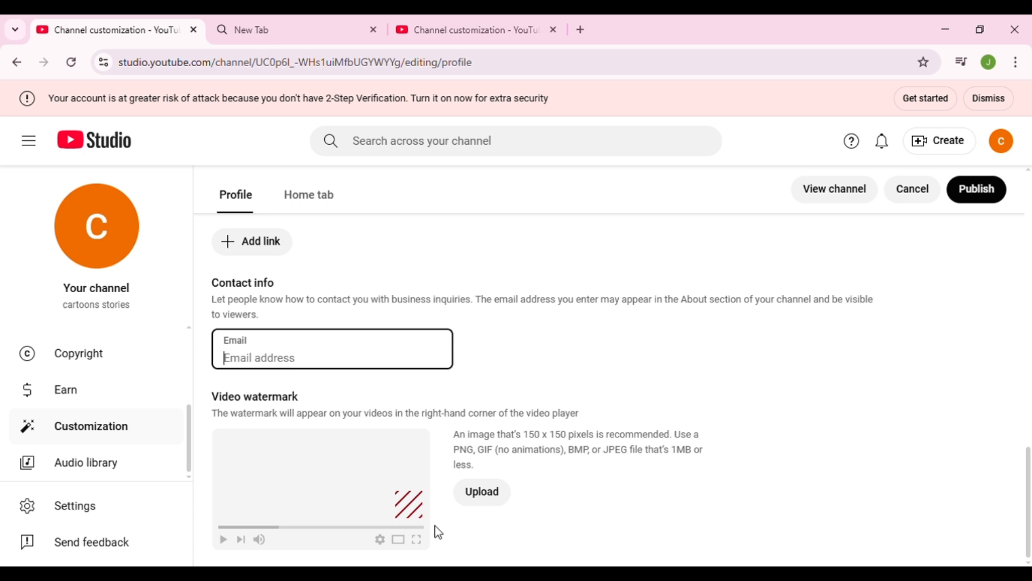
# - Upload the certificate image as the video watermark with its default crop and display it for the entire video
pyautogui.click(416, 505)
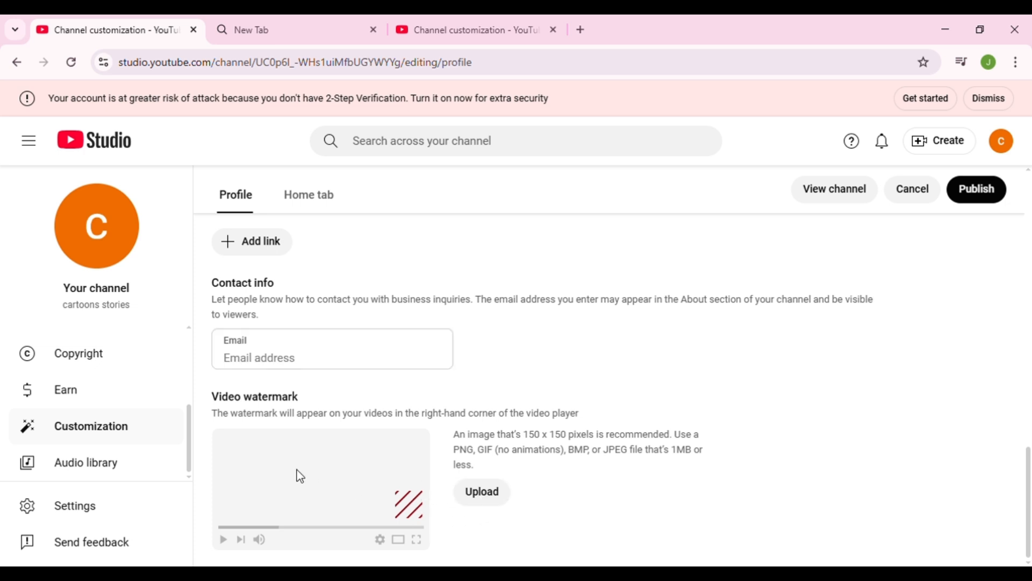
pyautogui.click(484, 494)
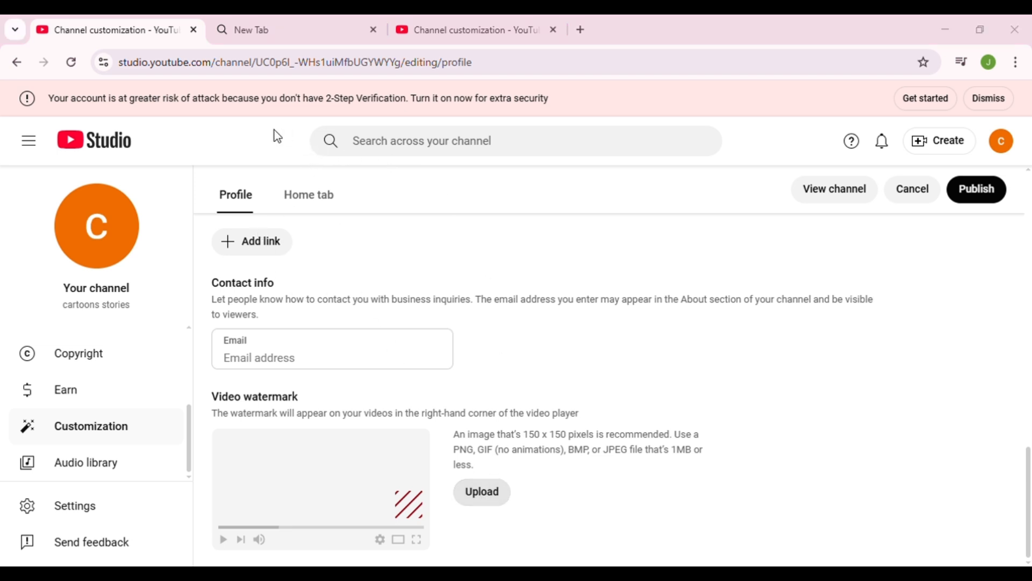
pyautogui.click(400, 354)
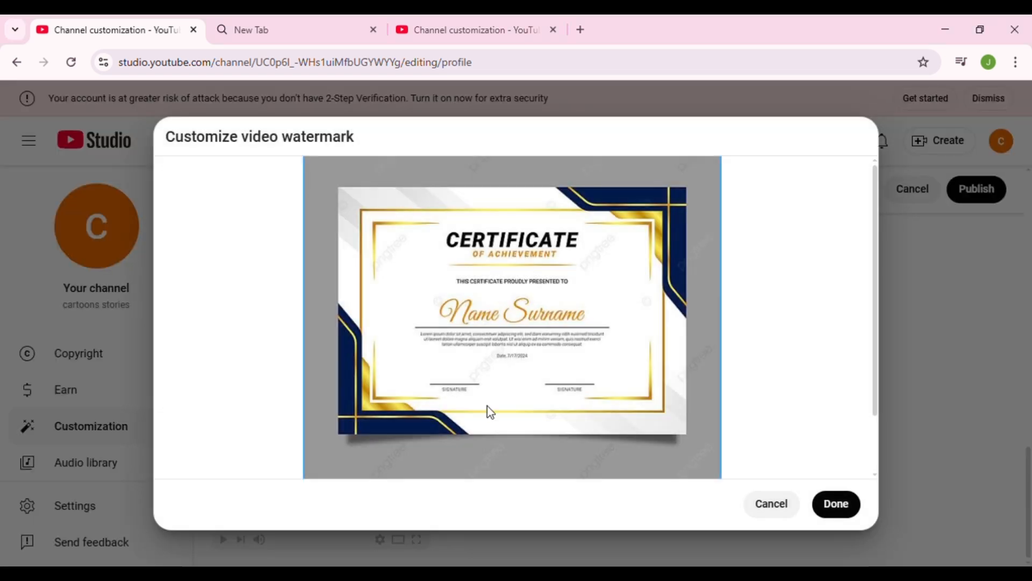
pyautogui.click(837, 507)
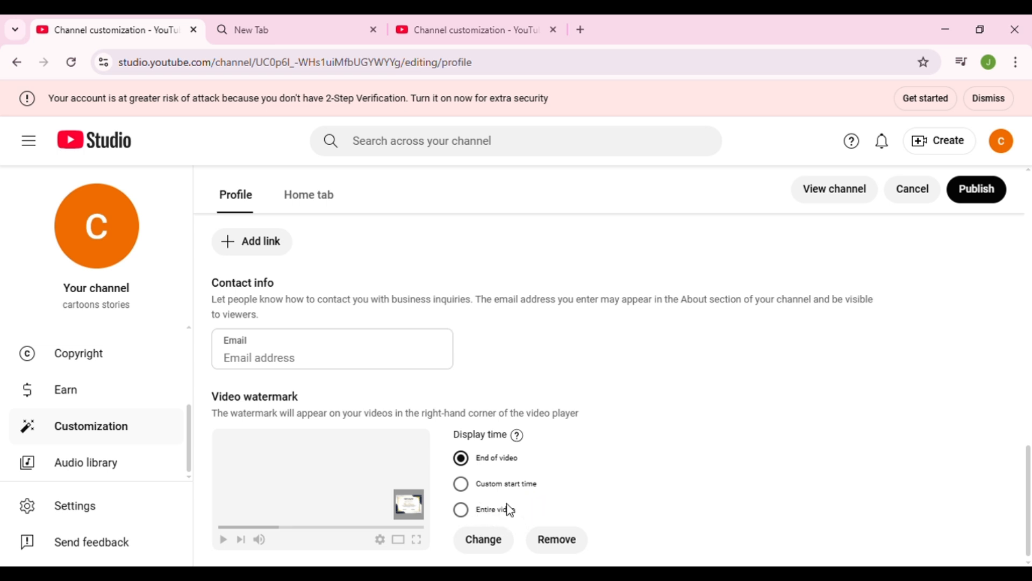
pyautogui.click(461, 510)
pyautogui.scroll(-1, 479, 501)
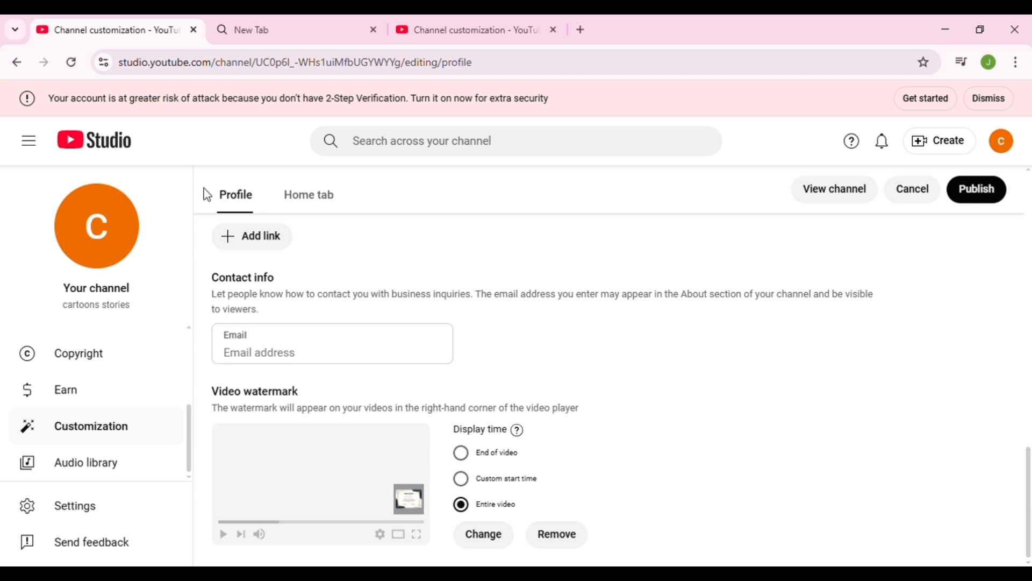
# - Open the channel settings and choose USD – US Dollar as the default currency
pyautogui.click(81, 512)
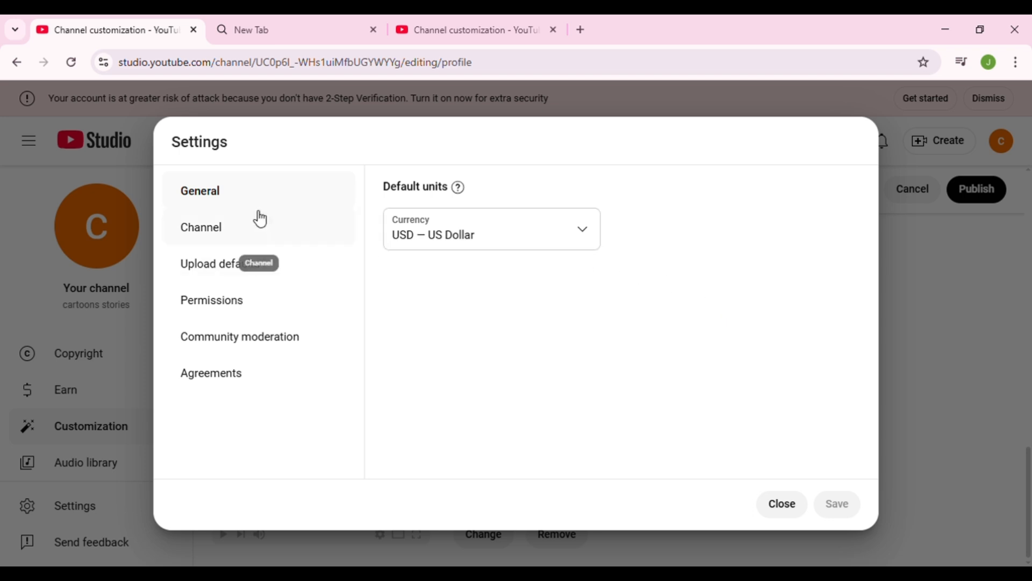
pyautogui.click(519, 238)
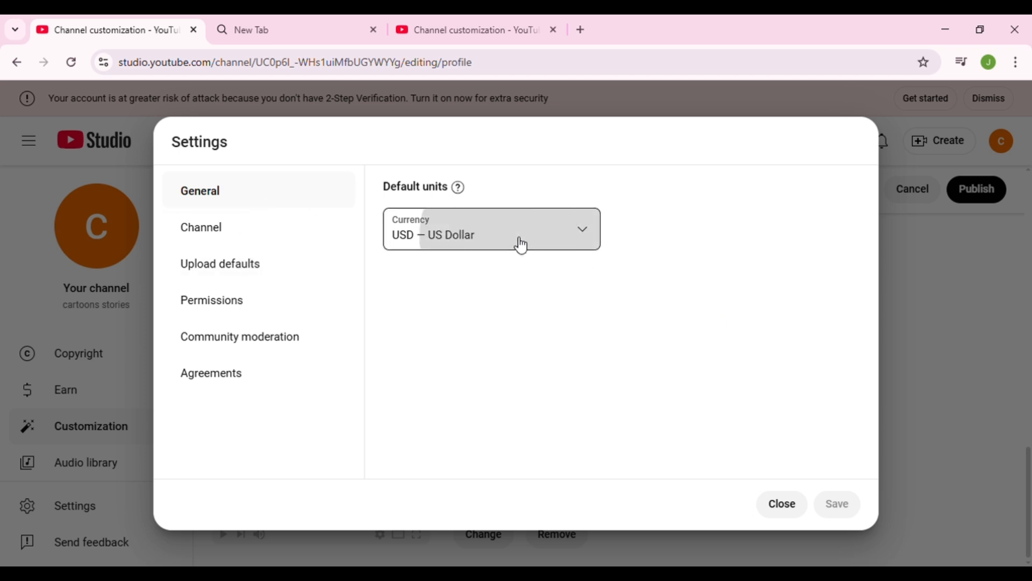
pyautogui.scroll(-1, 527, 302)
pyautogui.scroll(2, 530, 307)
pyautogui.scroll(-2, 527, 306)
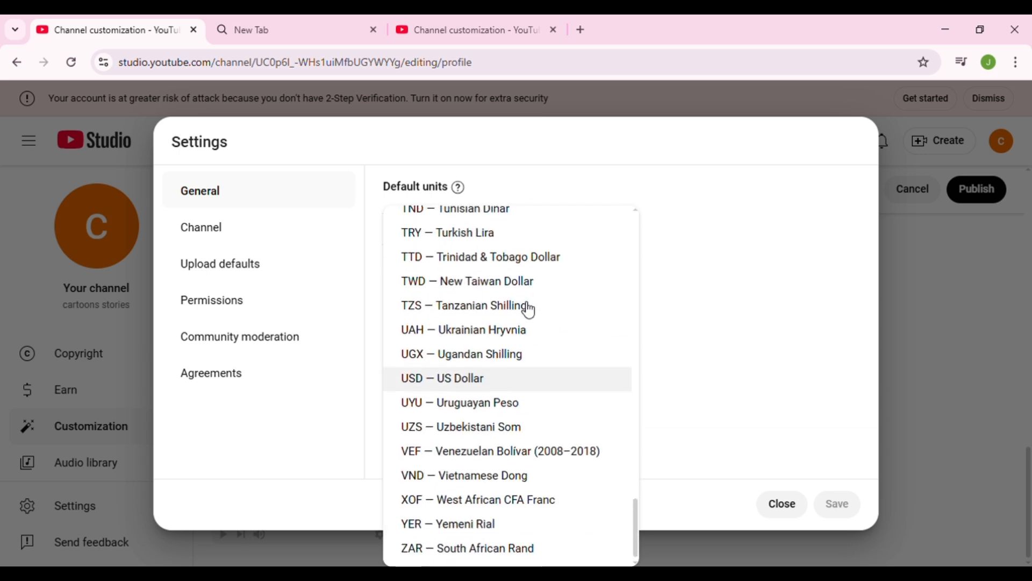
pyautogui.click(512, 379)
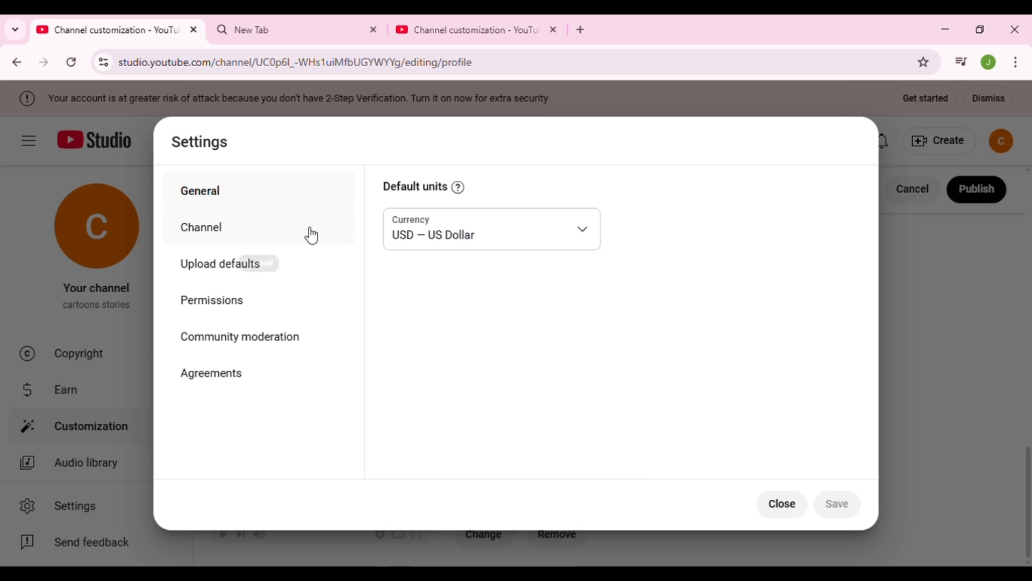
# - Set the country of residence to Pakistan in the channel's basic info
pyautogui.click(312, 236)
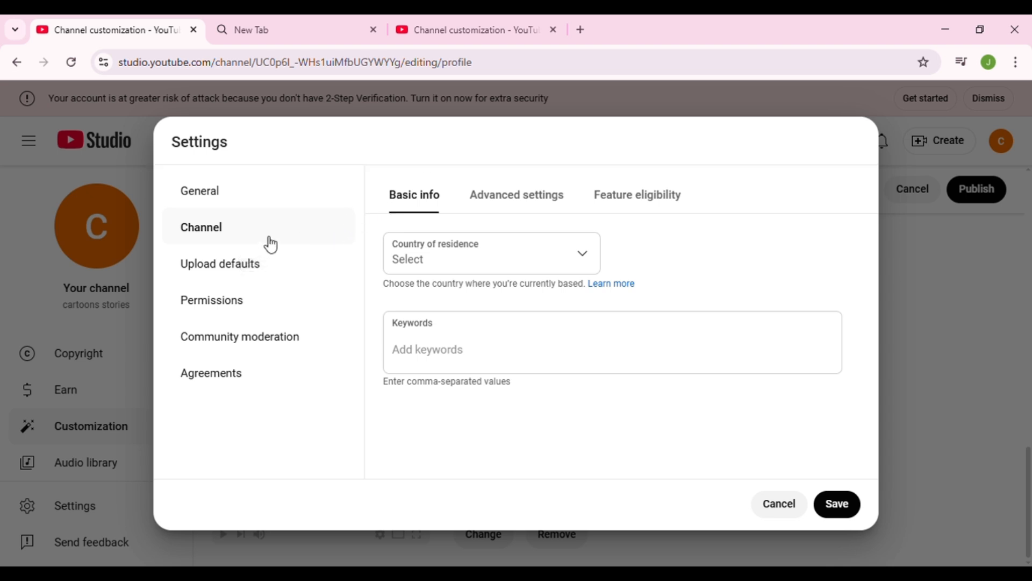
pyautogui.click(573, 262)
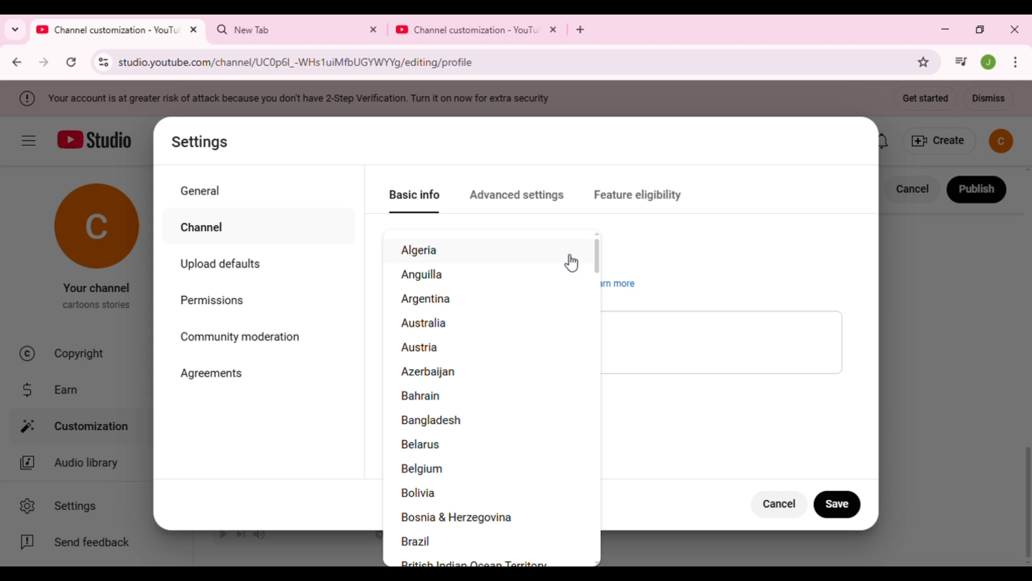
pyautogui.scroll(-7, 522, 425)
pyautogui.scroll(-20, 524, 428)
pyautogui.scroll(10, 532, 419)
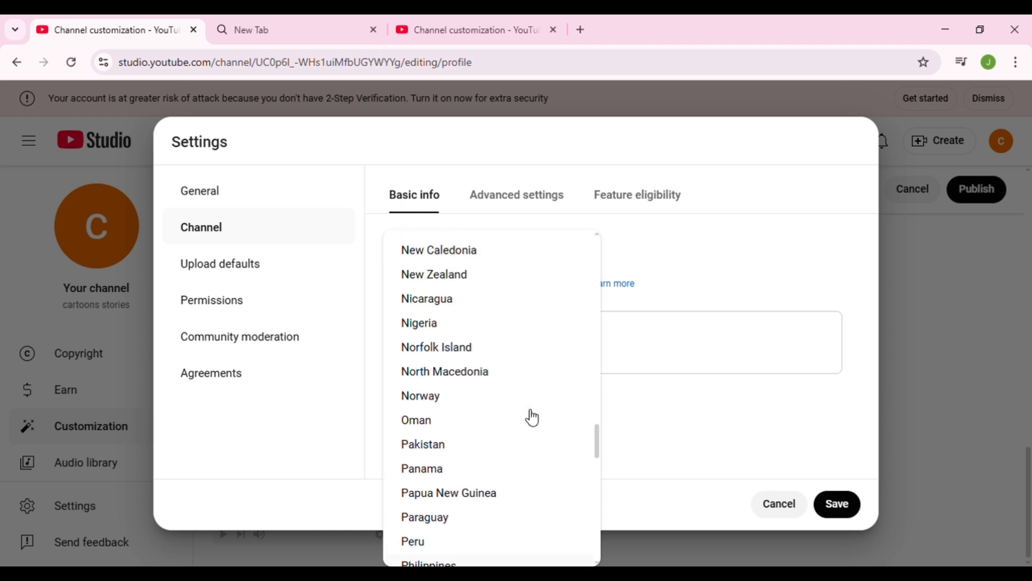
pyautogui.scroll(-1, 530, 417)
pyautogui.click(482, 375)
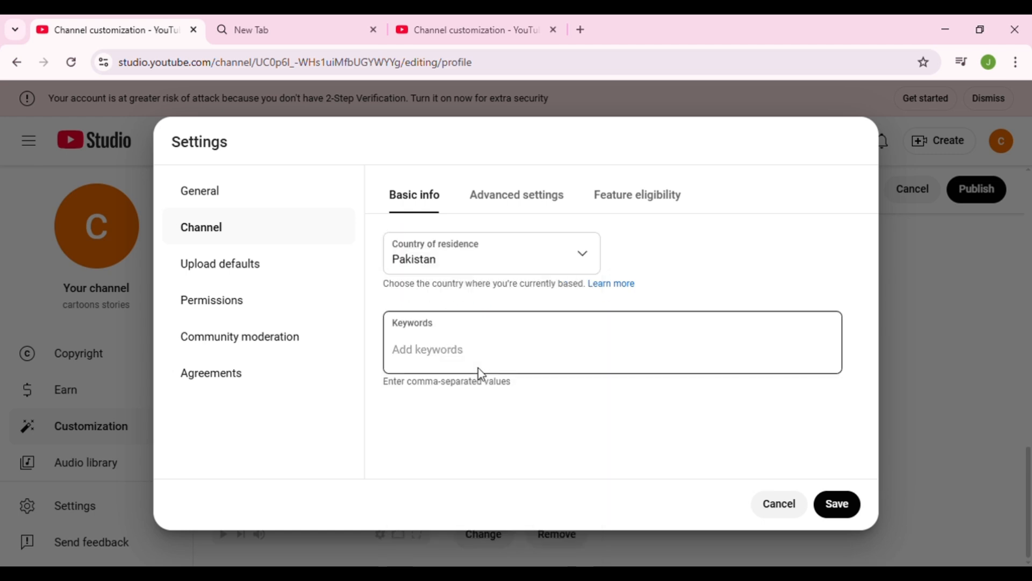
# - Add the channel keywords "cartoons" and "kids cartoons"
pyautogui.click(491, 357)
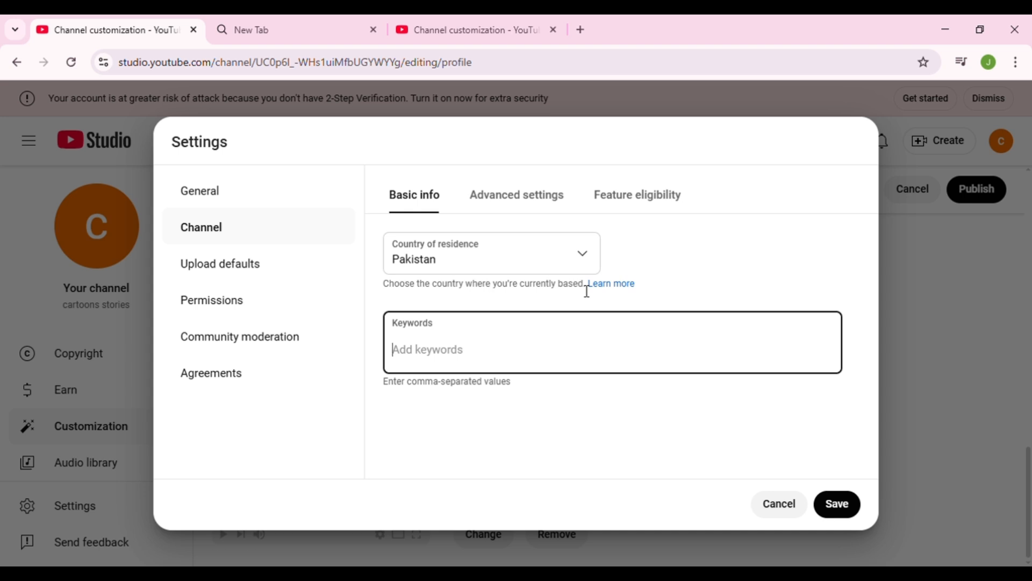
pyautogui.write('cartoons,')
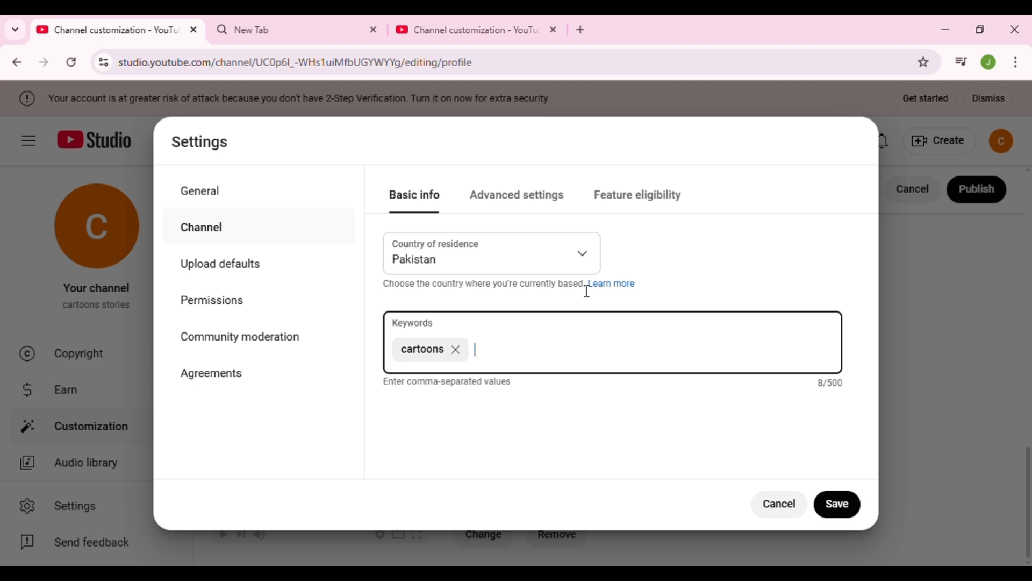
pyautogui.write('kids cartoons')
pyautogui.press('Return')
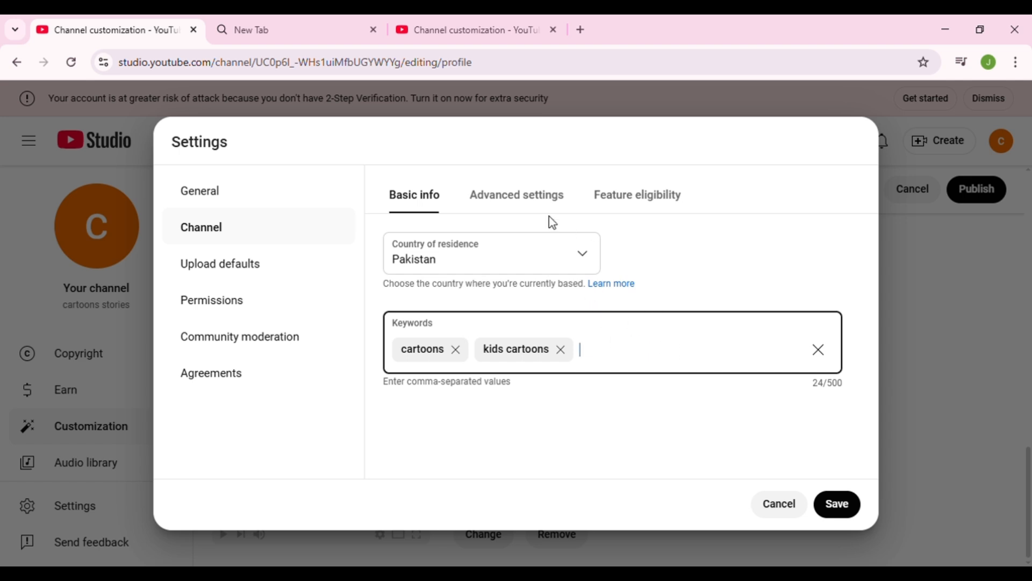
# - Set the channel's audience as made for kids in the advanced channel settings
pyautogui.click(518, 200)
pyautogui.scroll(-1, 518, 274)
pyautogui.scroll(-4, 517, 273)
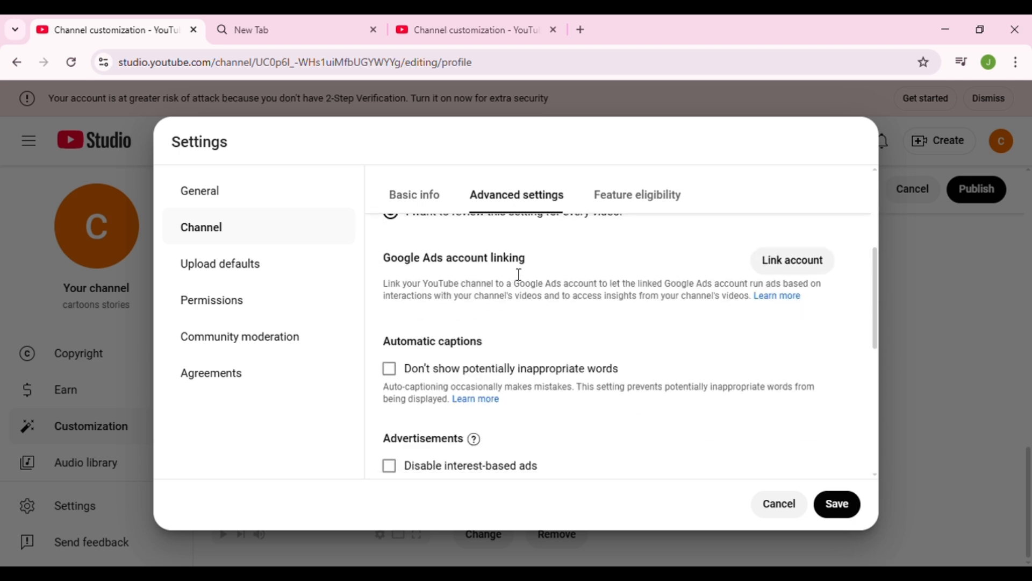
pyautogui.scroll(5, 516, 272)
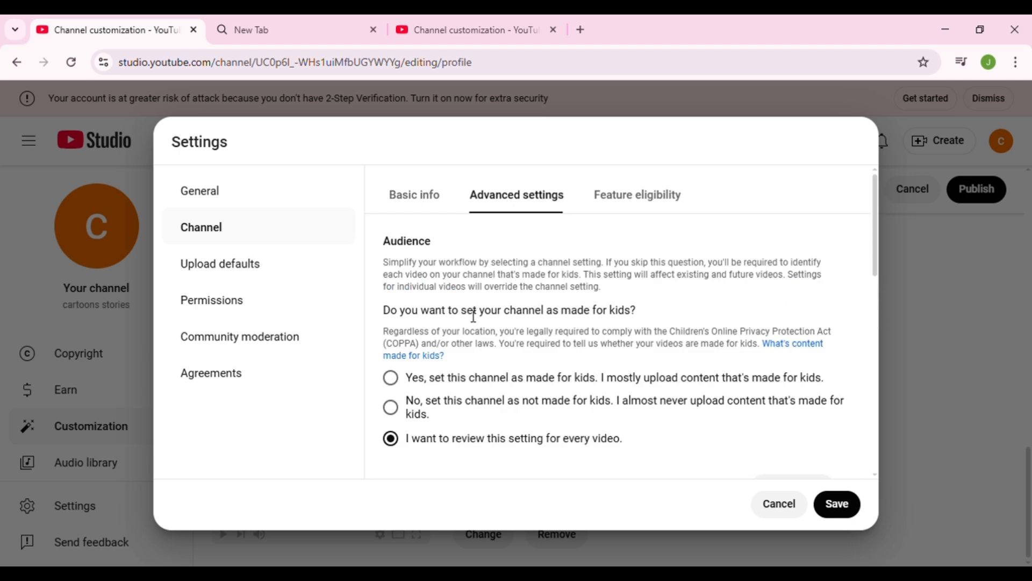
pyautogui.scroll(-1, 532, 364)
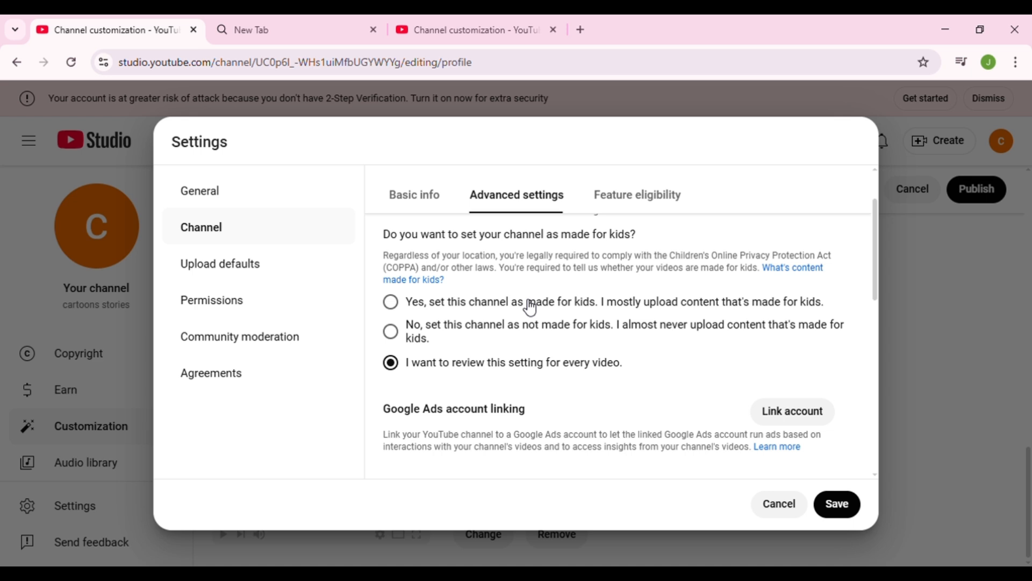
pyautogui.click(395, 304)
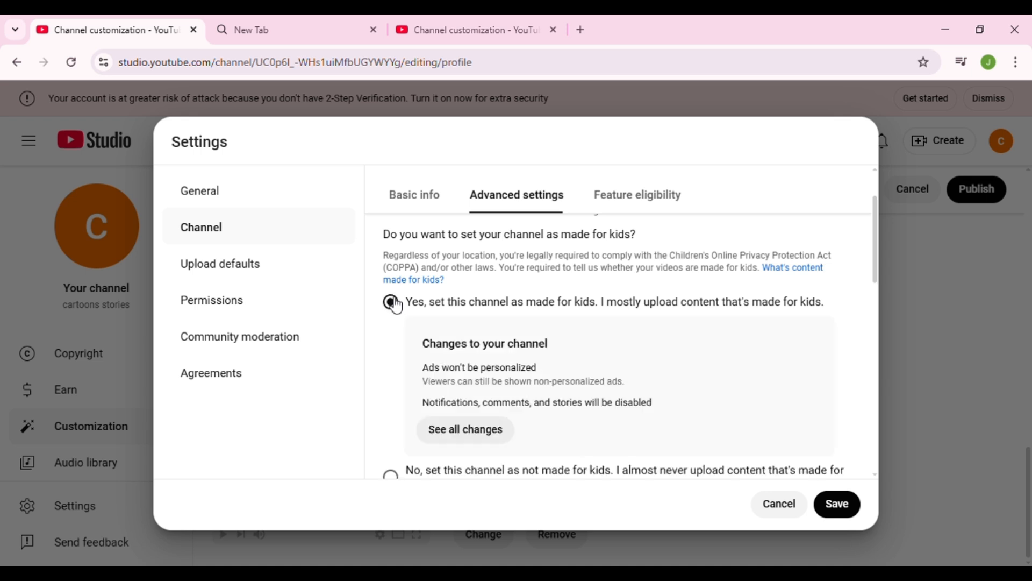
# - Look through the remaining advanced channel settings, including the made-for-kids changes and Google Ads account linking
pyautogui.scroll(-3, 535, 358)
pyautogui.scroll(3, 536, 362)
pyautogui.scroll(-1, 537, 365)
pyautogui.scroll(-2, 538, 366)
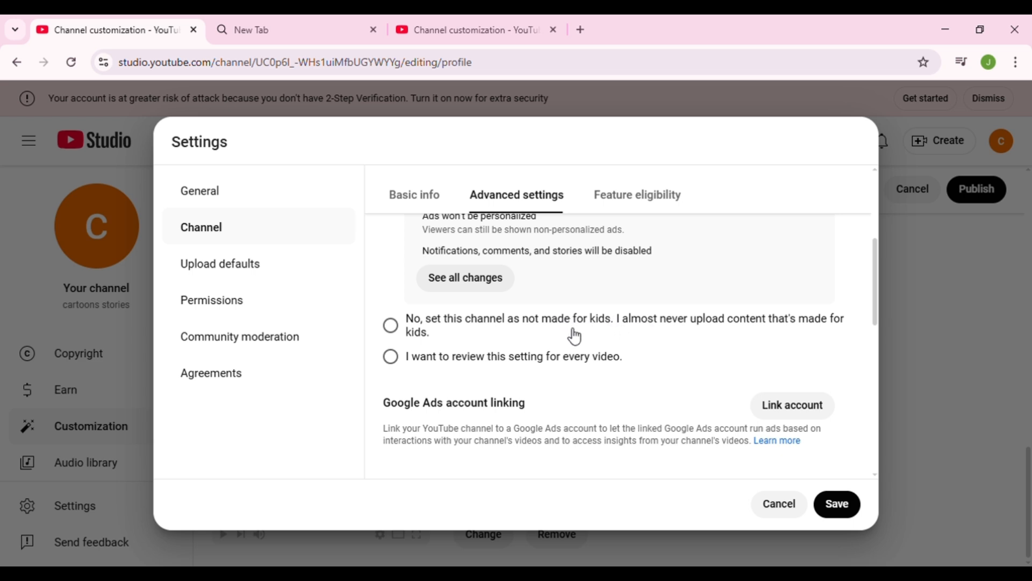
pyautogui.scroll(-5, 576, 337)
pyautogui.scroll(-3, 575, 337)
pyautogui.scroll(5, 576, 337)
pyautogui.scroll(5, 575, 336)
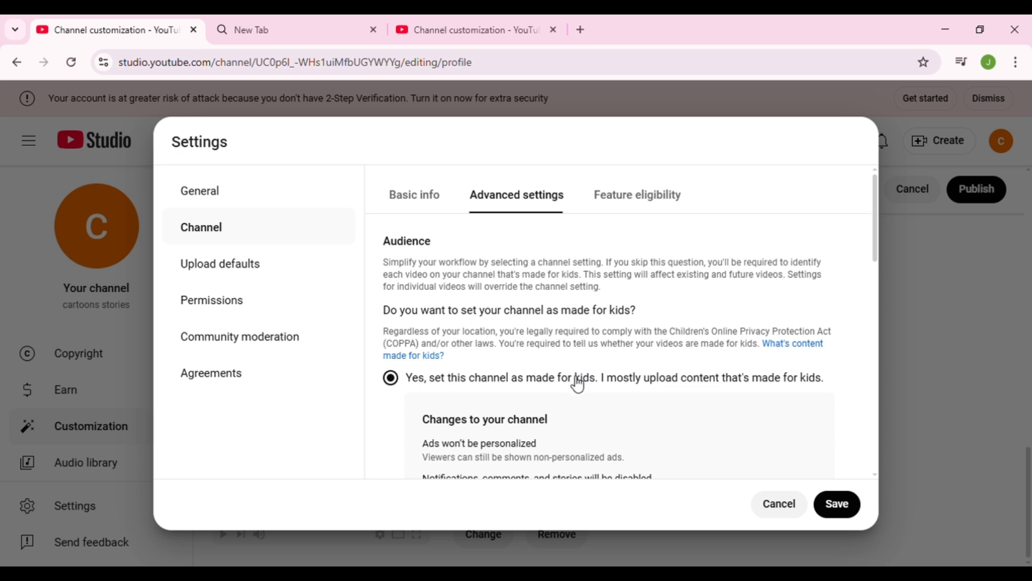
# - Review the channel's feature eligibility, expanding the details of the standard and intermediate features
pyautogui.scroll(-3, 577, 381)
pyautogui.scroll(3, 576, 381)
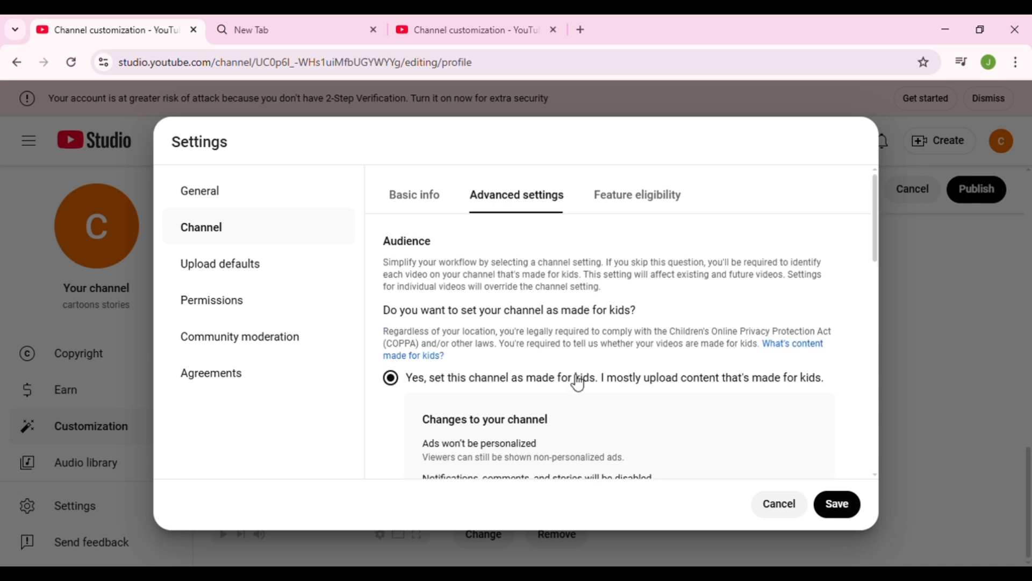
pyautogui.click(646, 197)
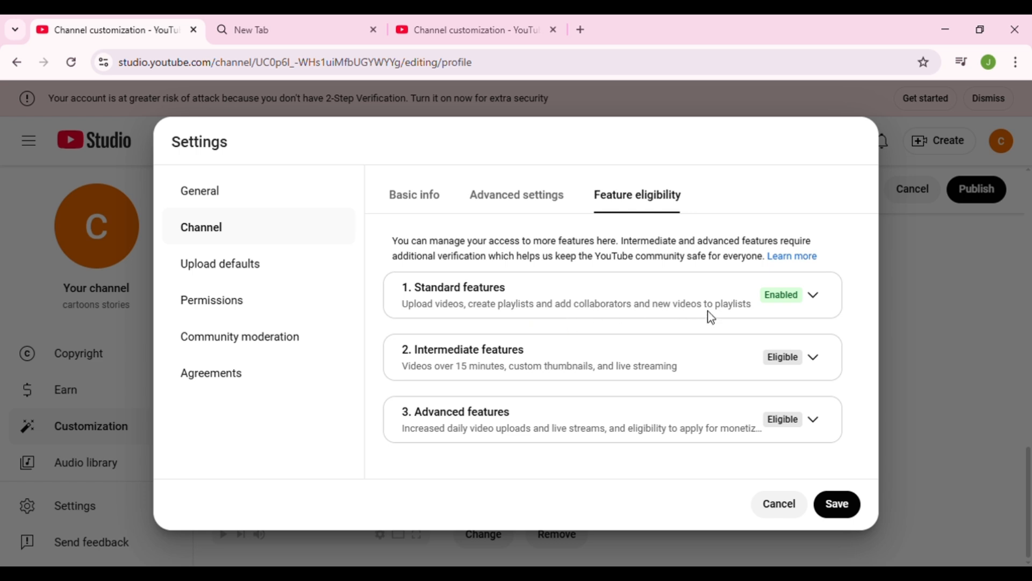
pyautogui.click(814, 295)
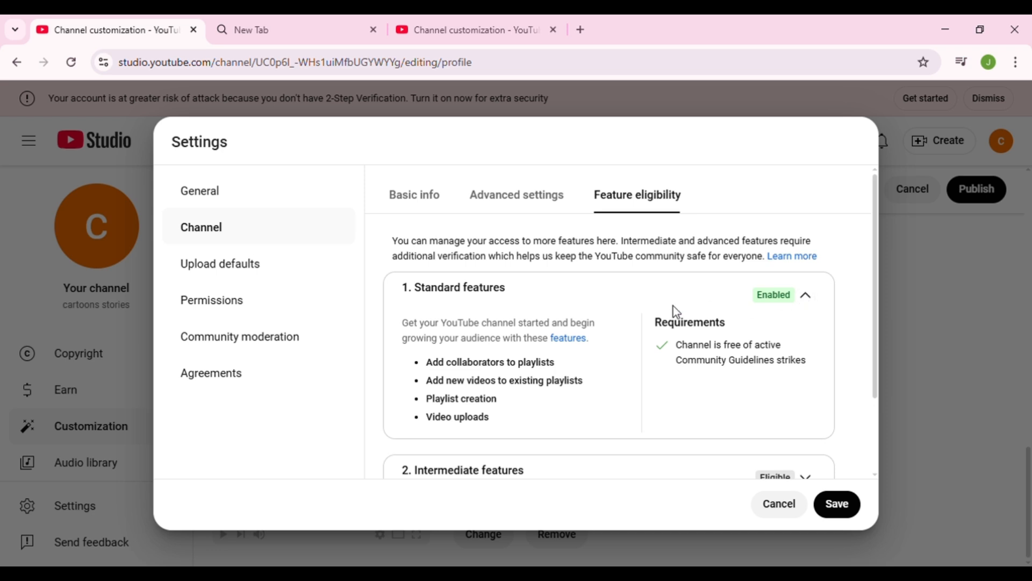
pyautogui.scroll(-2, 675, 312)
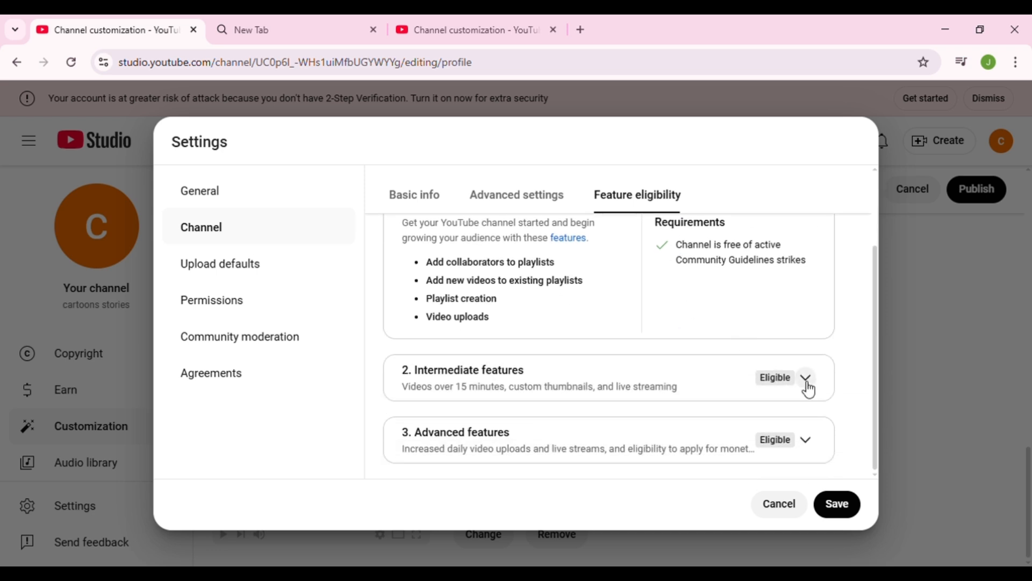
pyautogui.scroll(2, 805, 386)
pyautogui.scroll(-2, 807, 386)
pyautogui.click(806, 378)
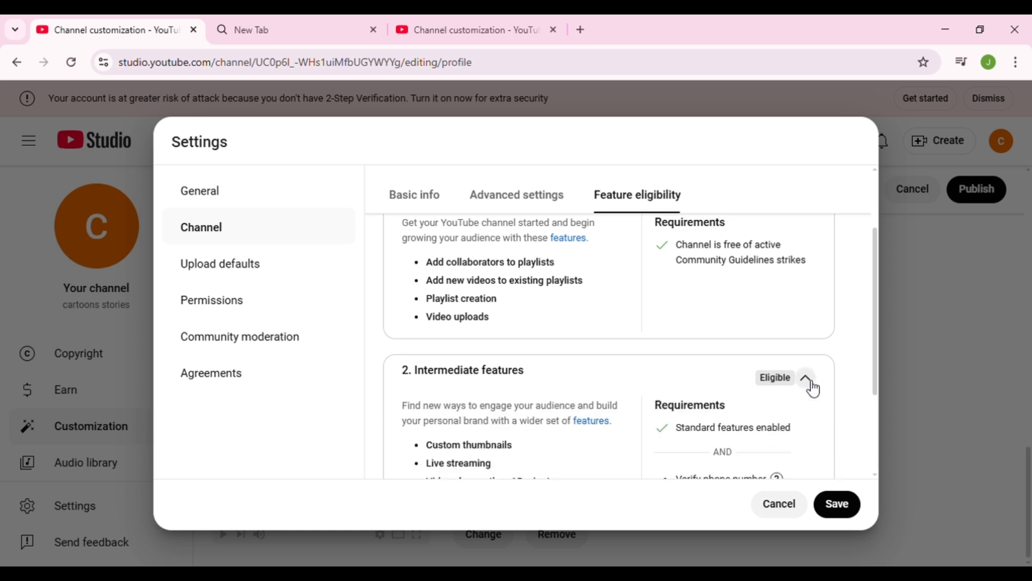
pyautogui.scroll(-3, 763, 392)
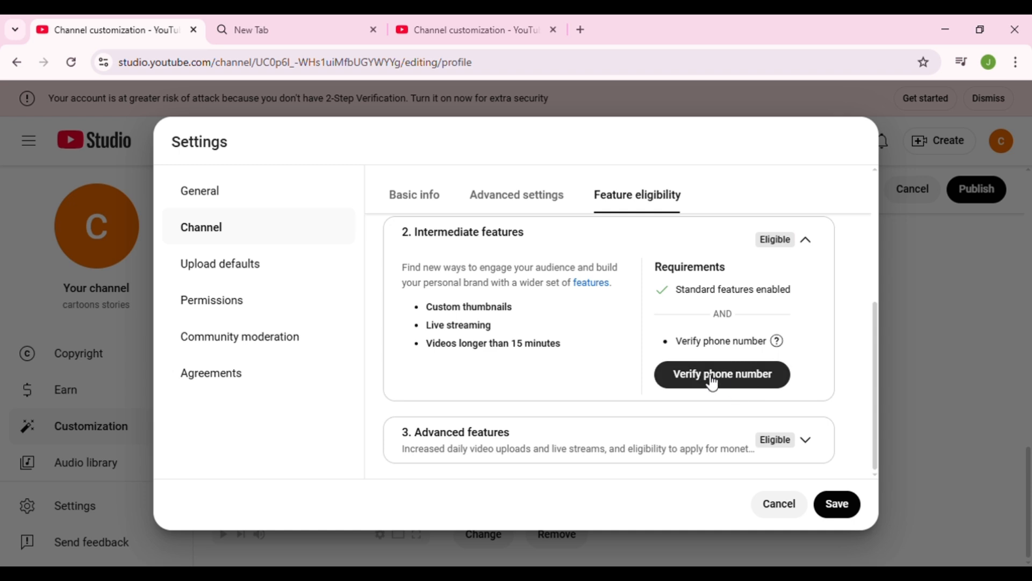
# - Open phone number verification for the intermediate features and check its country list and phone number field
pyautogui.click(713, 382)
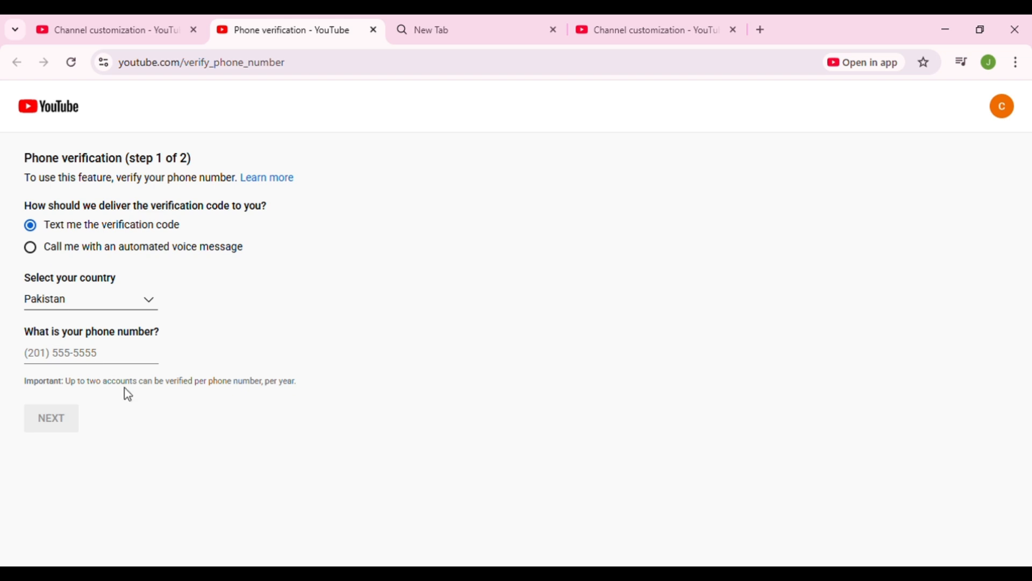
pyautogui.click(131, 312)
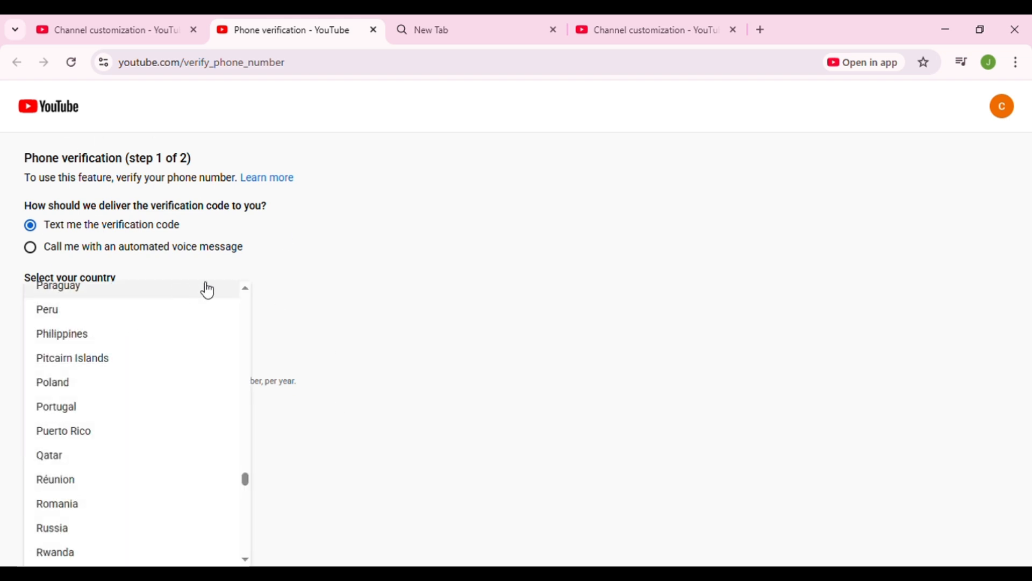
pyautogui.click(415, 286)
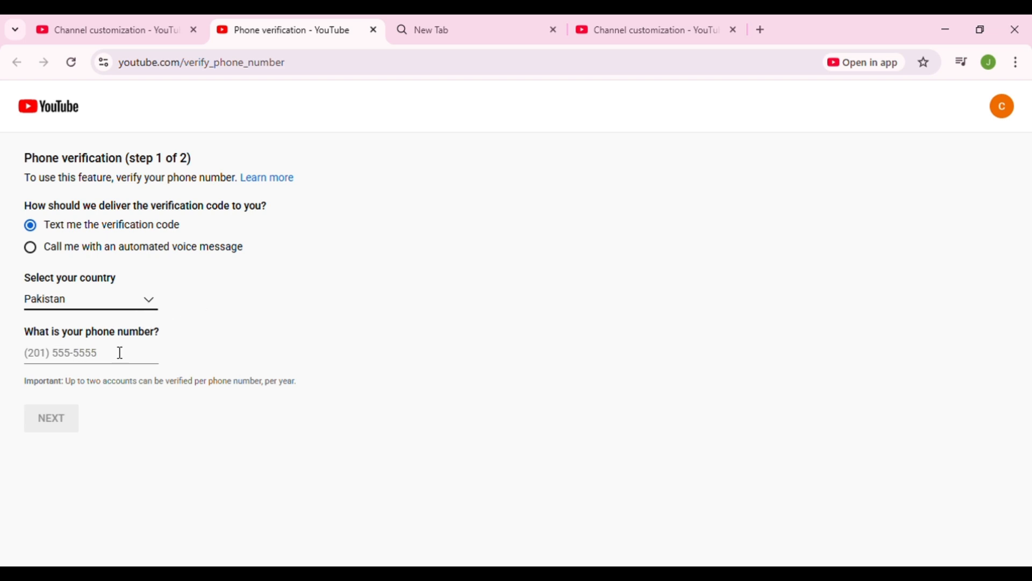
pyautogui.click(65, 354)
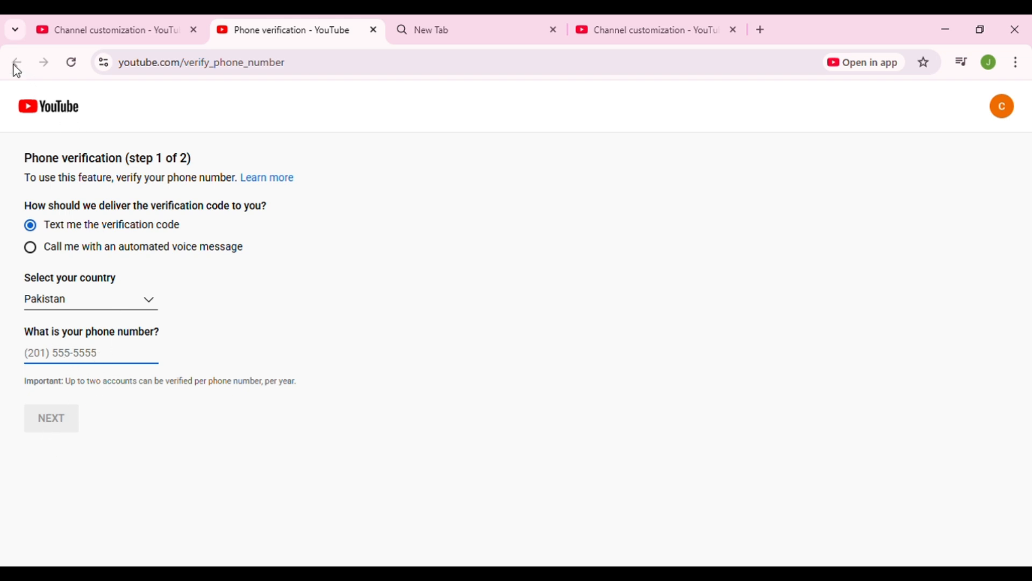
# - Switch to the other channel customization browser tab and look over the profile page down to the video watermark
pyautogui.click(681, 33)
pyautogui.scroll(-5, 572, 317)
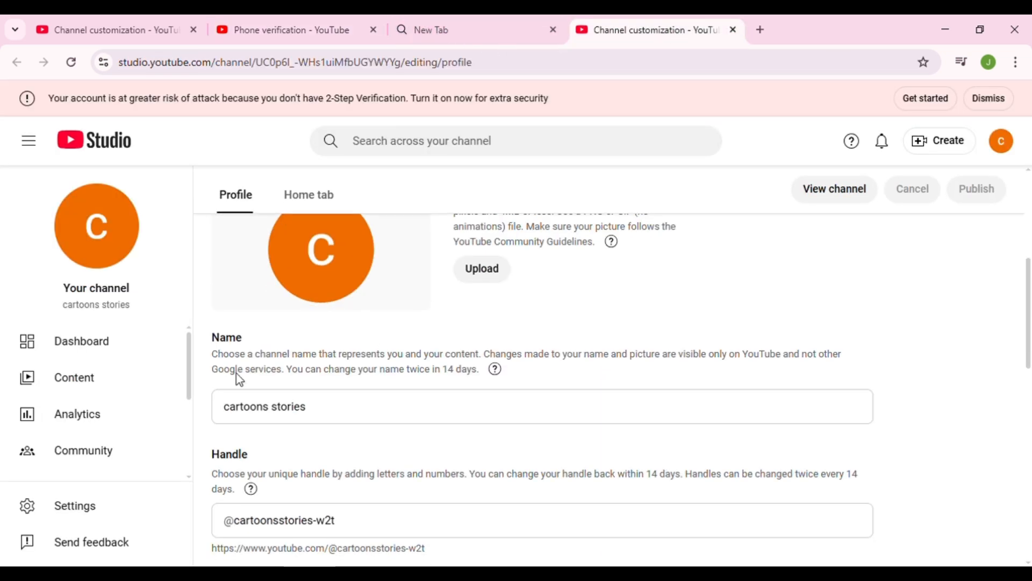
pyautogui.scroll(-3, 94, 440)
pyautogui.scroll(1, 94, 438)
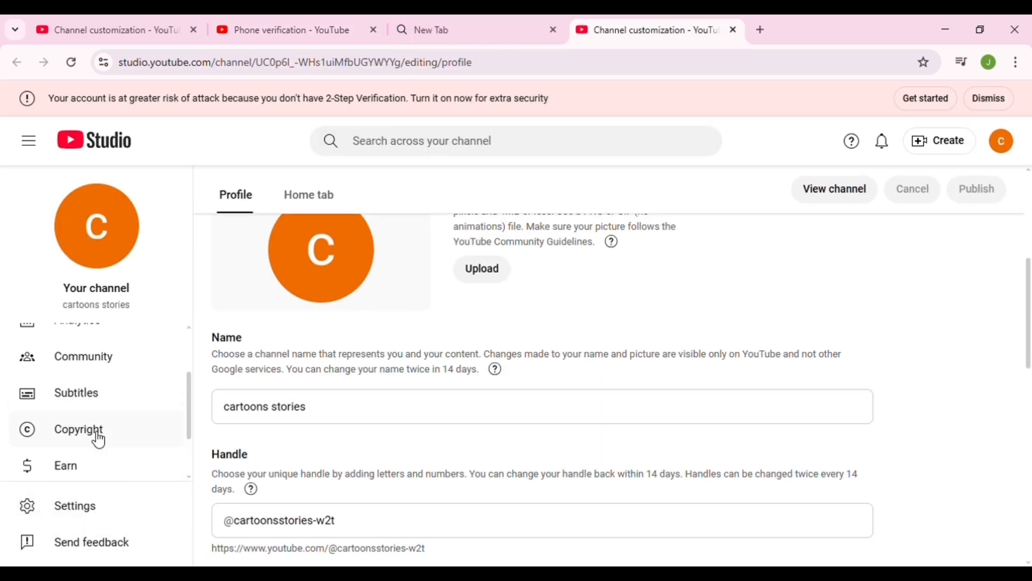
pyautogui.scroll(-1, 110, 469)
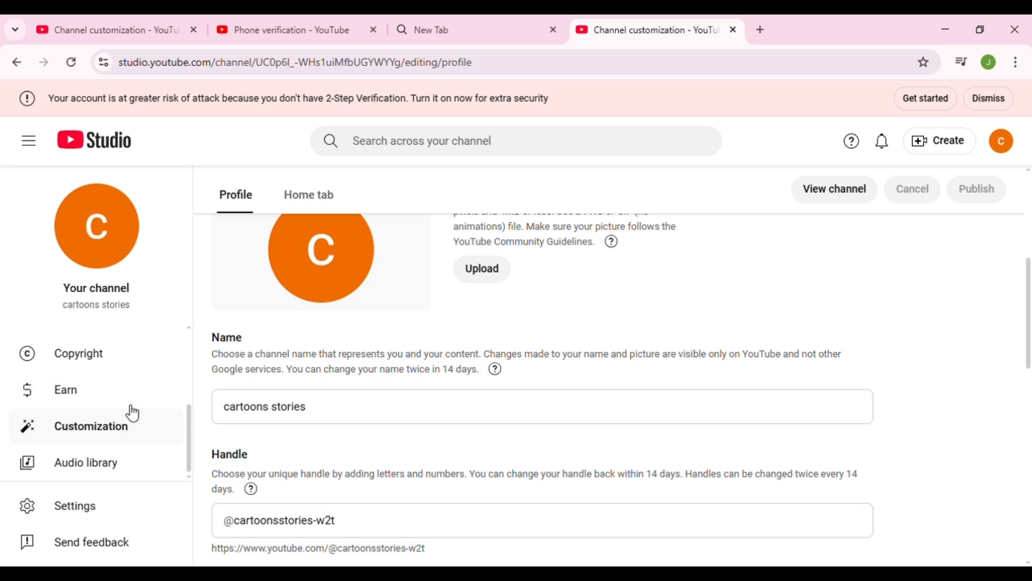
pyautogui.scroll(-10, 271, 313)
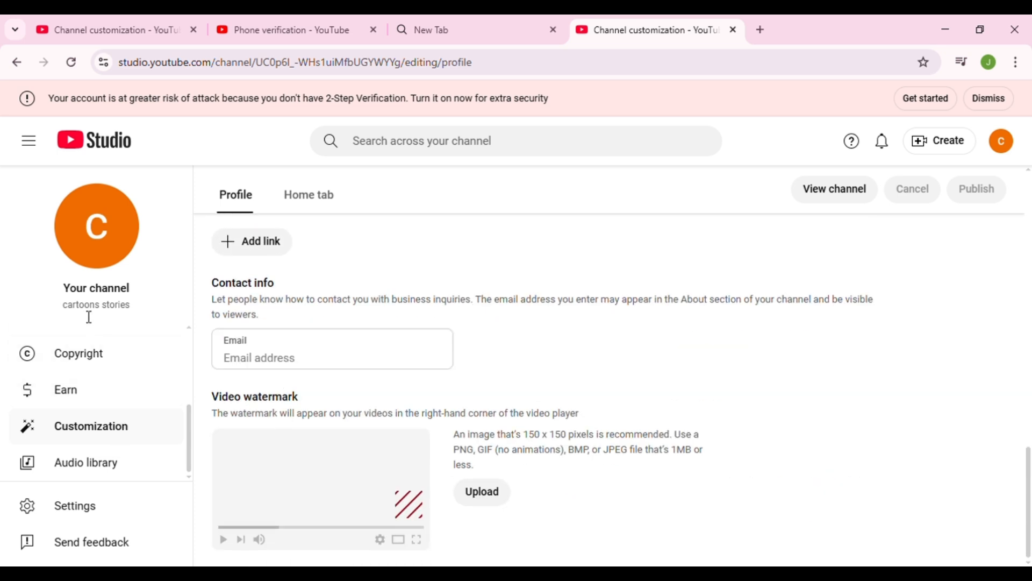
pyautogui.scroll(3, 96, 393)
pyautogui.scroll(-3, 97, 393)
# - Open the Studio settings and look through the channel's basic info, advanced settings and feature eligibility
pyautogui.click(115, 509)
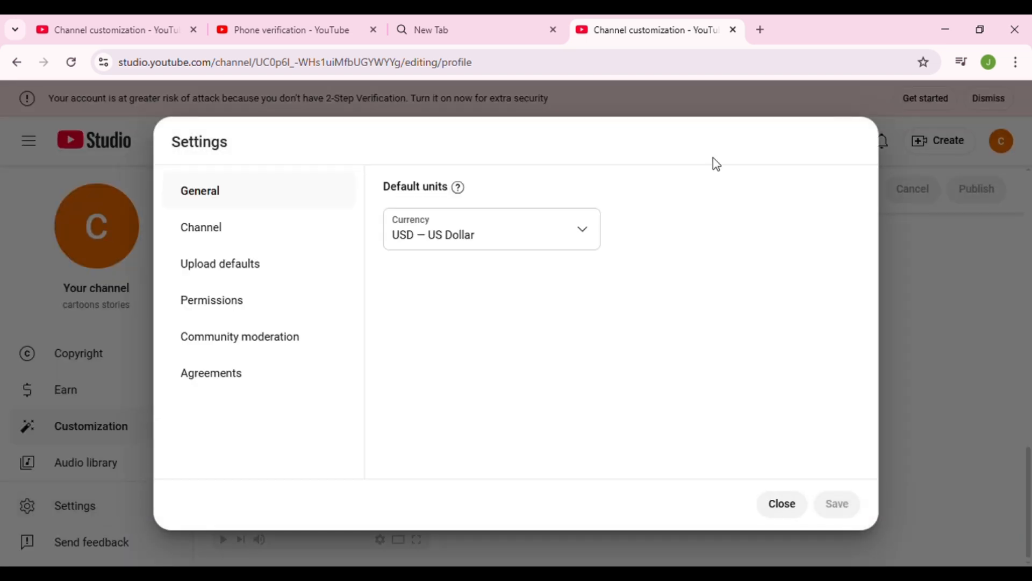
pyautogui.click(253, 238)
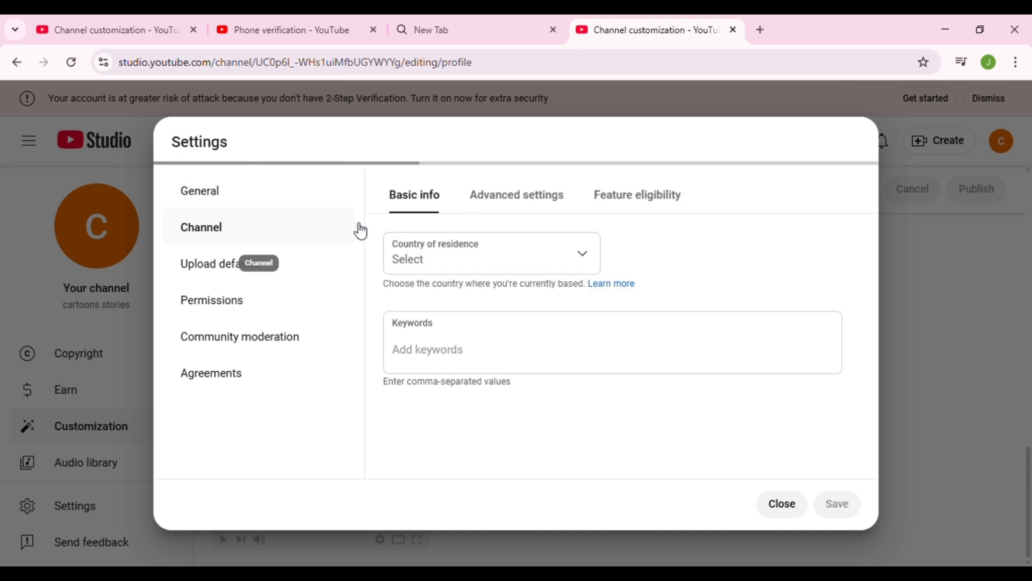
pyautogui.click(520, 208)
pyautogui.click(654, 207)
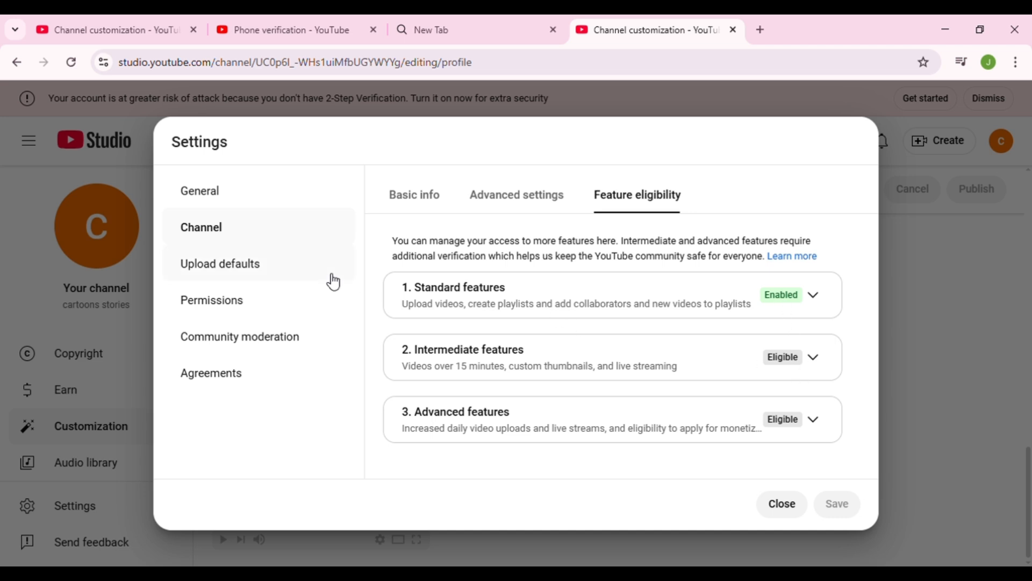
# - Set the default title for uploads to "cartoons stories"
pyautogui.click(283, 276)
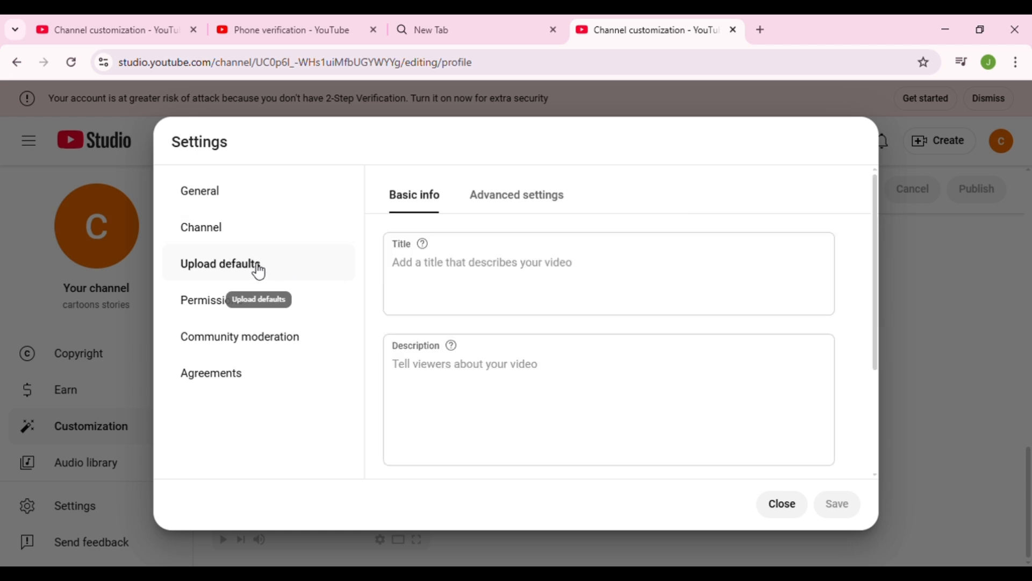
pyautogui.click(437, 246)
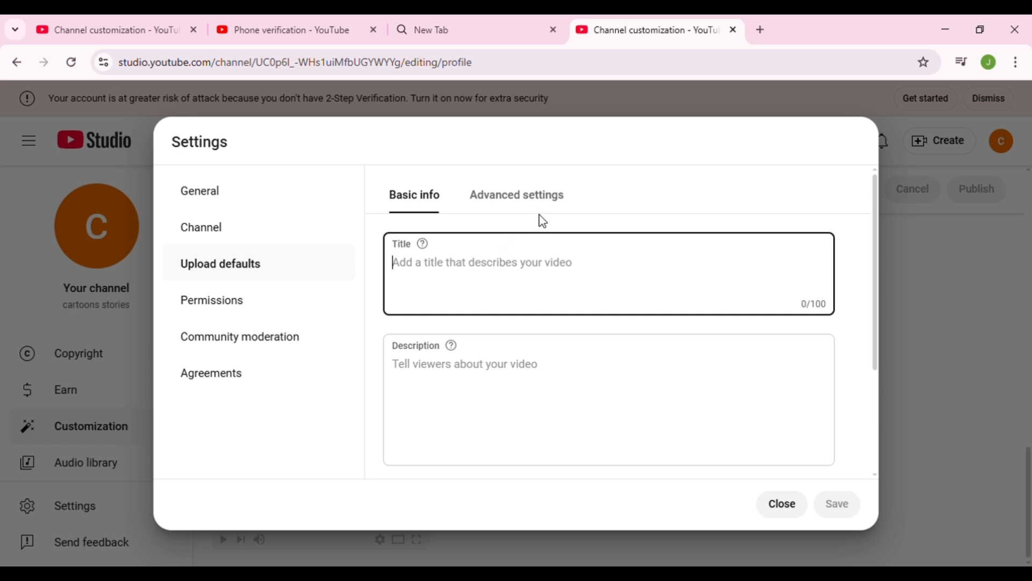
pyautogui.write('cartoons stories')
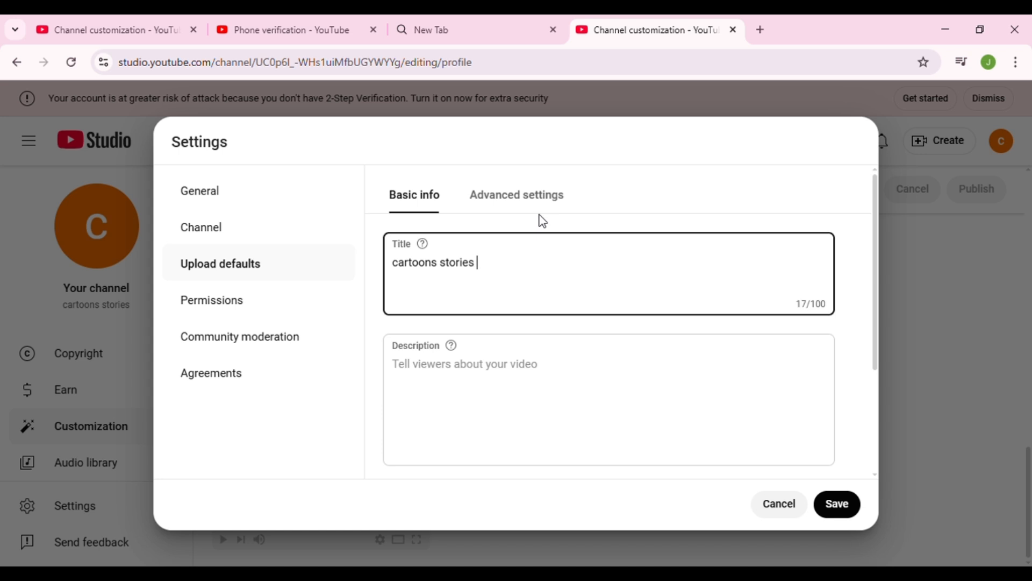
# - Enter "i want to entertain kids by this stories" as the default description for uploads
pyautogui.click(585, 391)
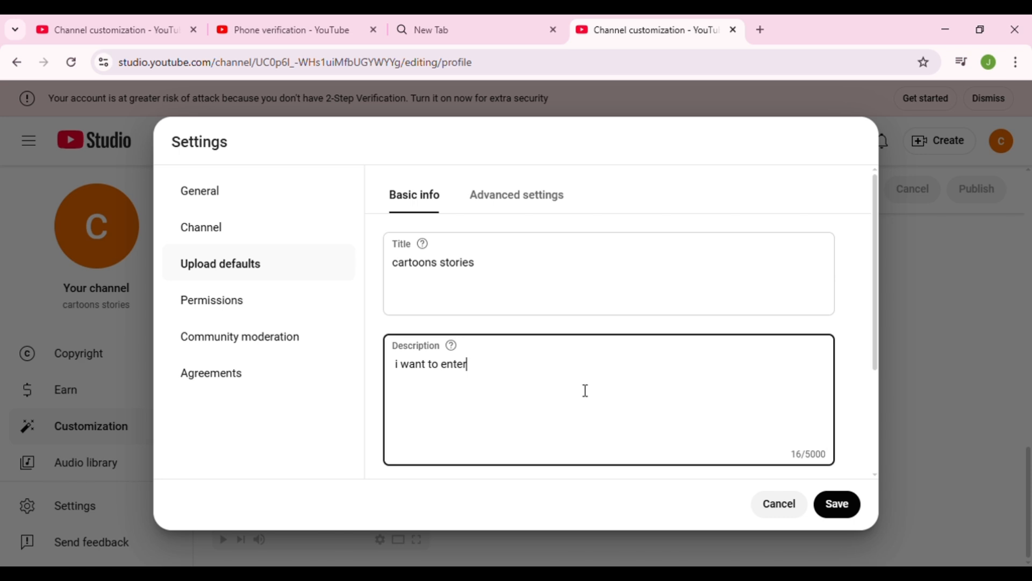
pyautogui.write('n kids by this stor')
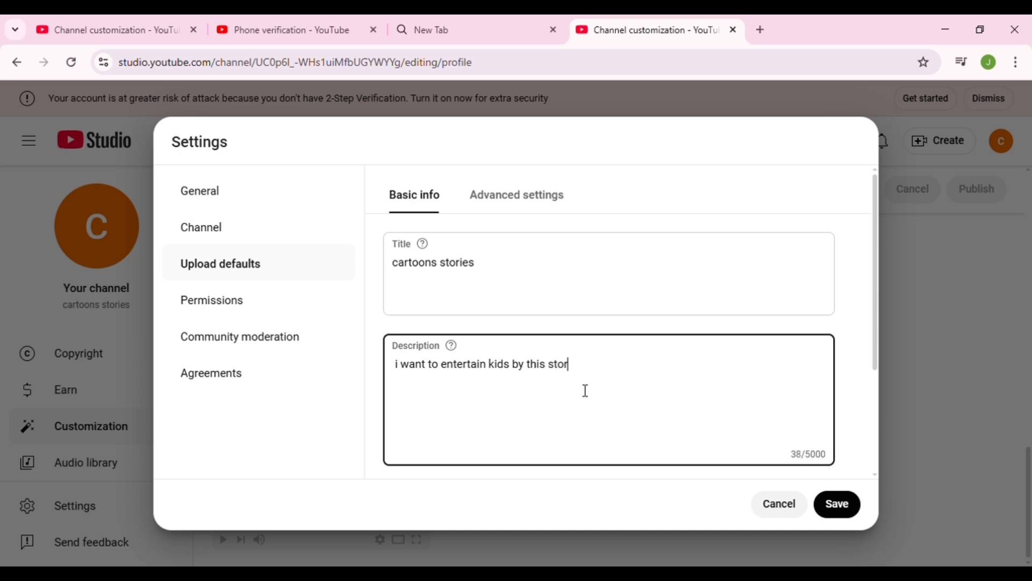
pyautogui.write('s')
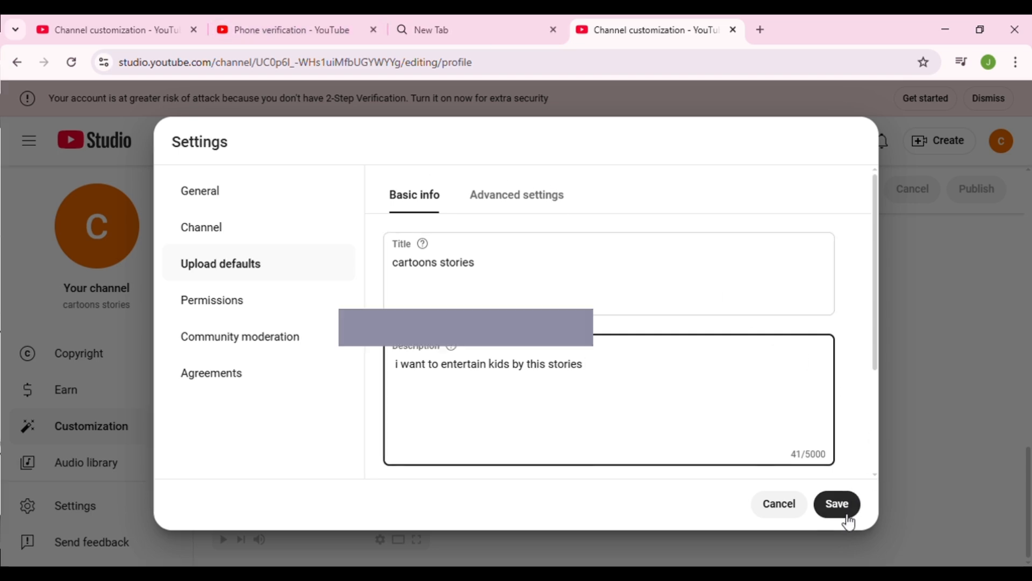
# - View the channel permissions and set comments on the channel to Off in the community moderation defaults
pyautogui.click(284, 303)
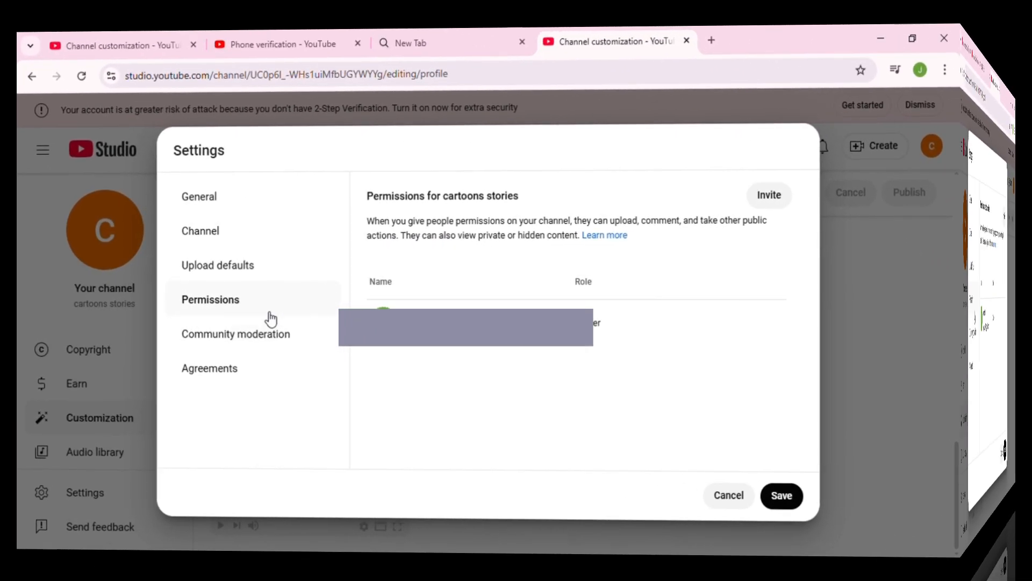
pyautogui.click(253, 330)
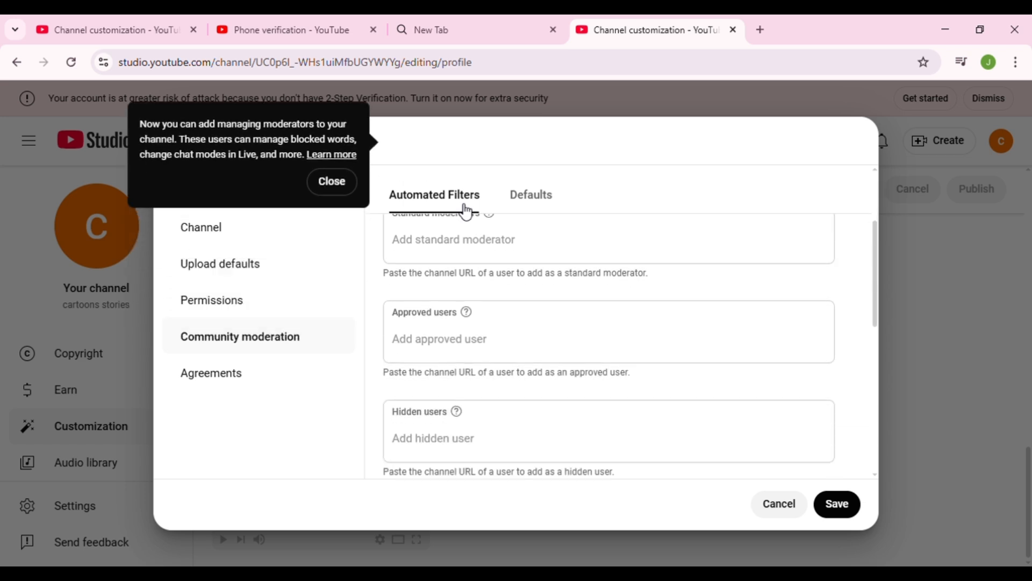
pyautogui.click(538, 204)
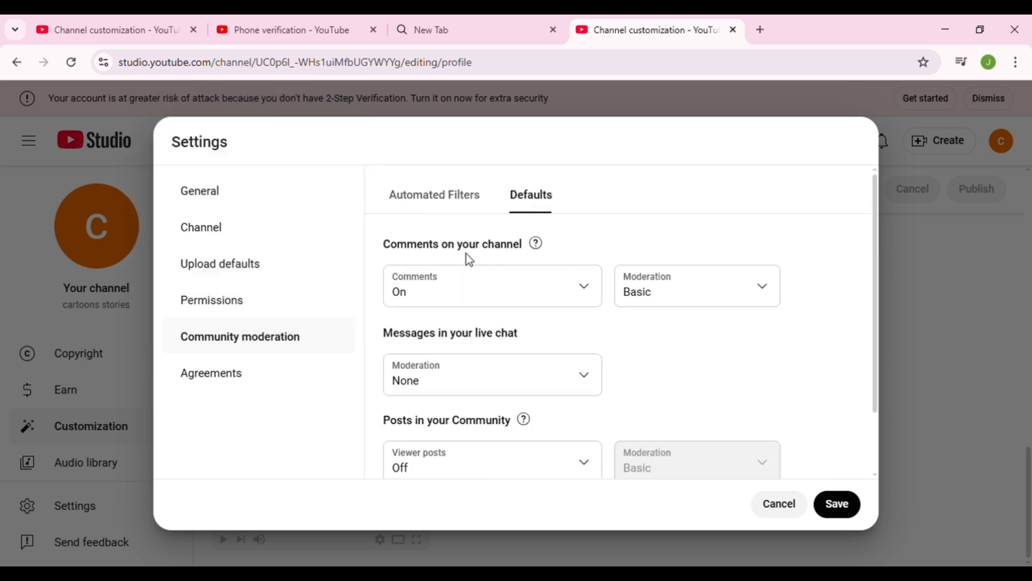
pyautogui.click(577, 287)
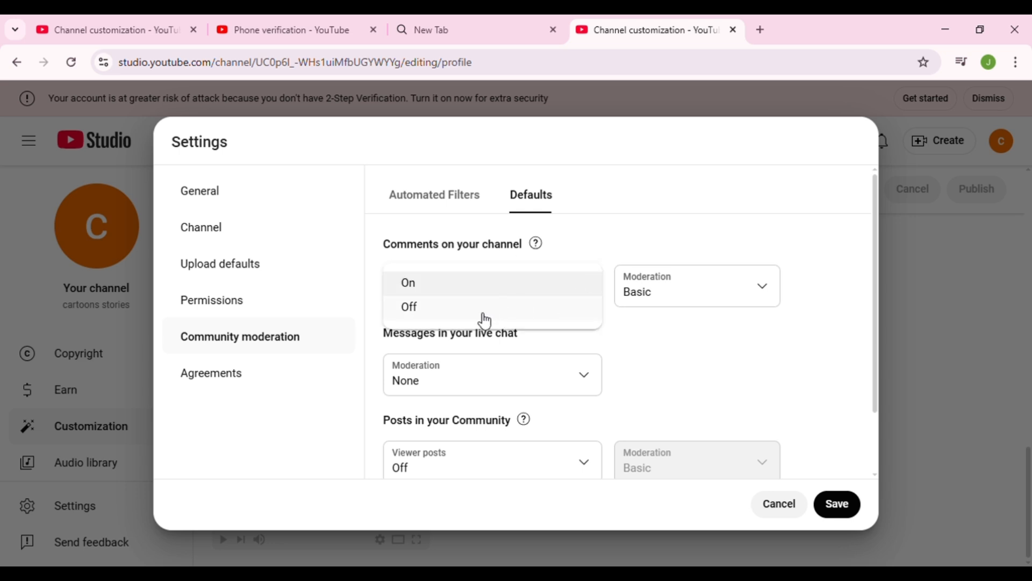
pyautogui.click(482, 320)
pyautogui.click(574, 302)
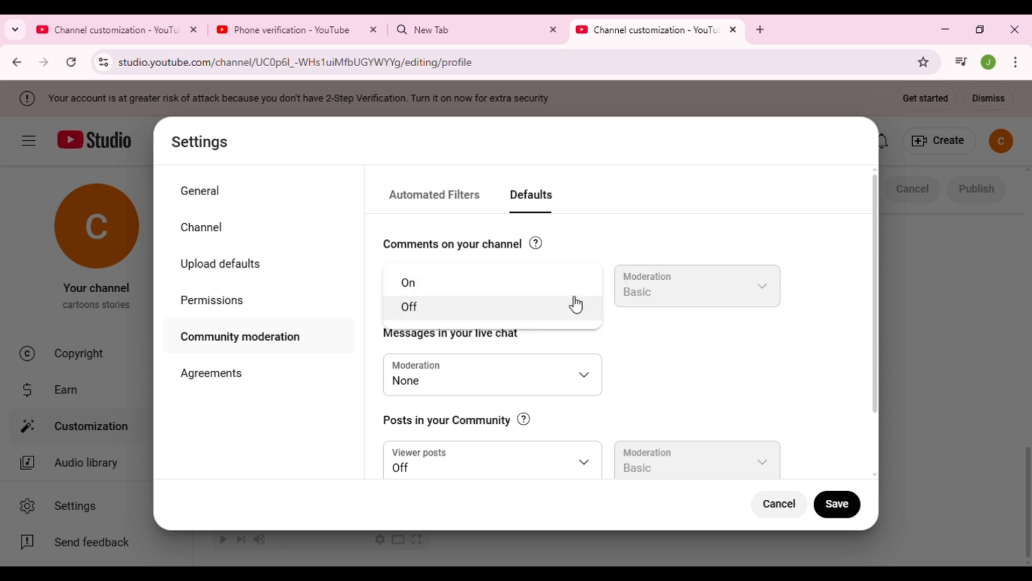
pyautogui.click(279, 311)
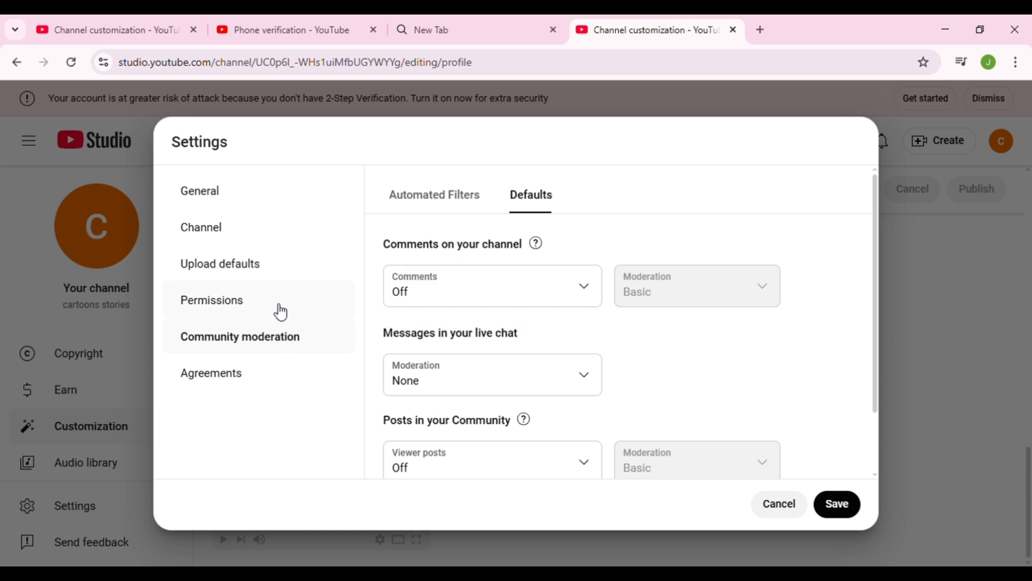
# - Check the license options in the advanced upload defaults and set the video category to Entertainment
pyautogui.click(292, 281)
pyautogui.click(519, 211)
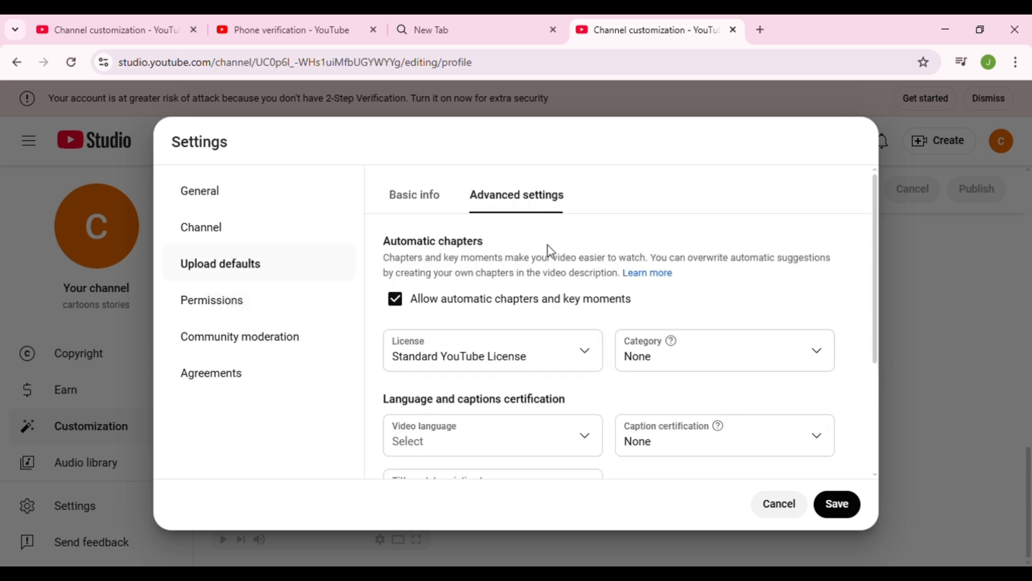
pyautogui.scroll(-1, 554, 321)
pyautogui.scroll(1, 554, 321)
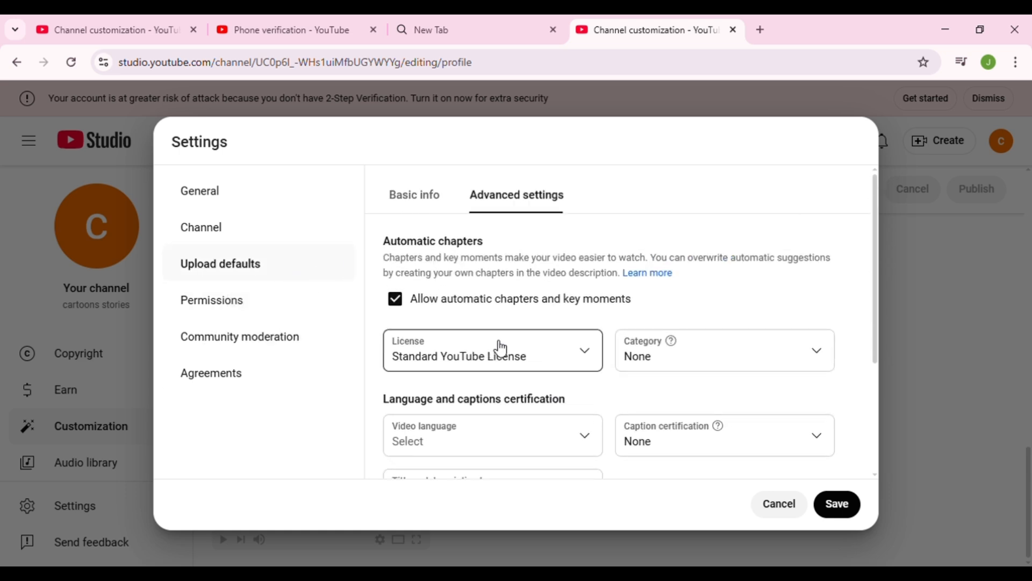
pyautogui.click(571, 360)
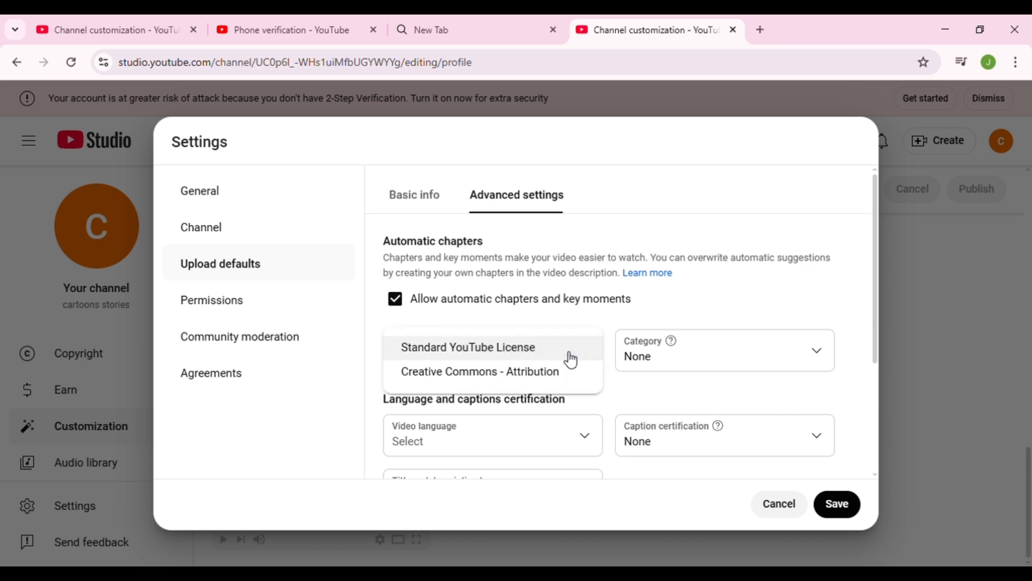
pyautogui.click(335, 359)
pyautogui.click(745, 355)
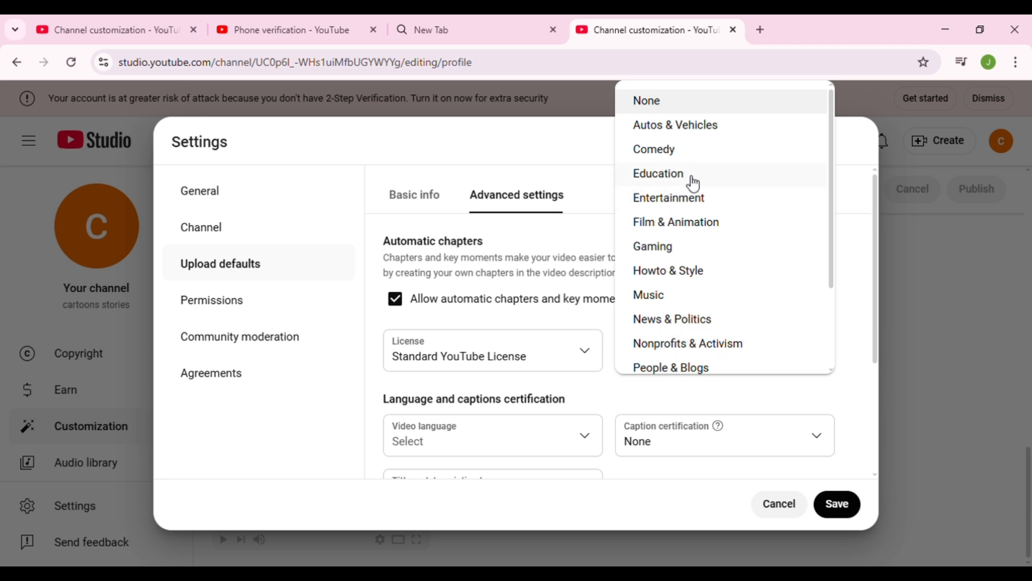
pyautogui.click(695, 208)
# - Set the default video language to Urdu in the advanced upload defaults
pyautogui.scroll(-1, 714, 347)
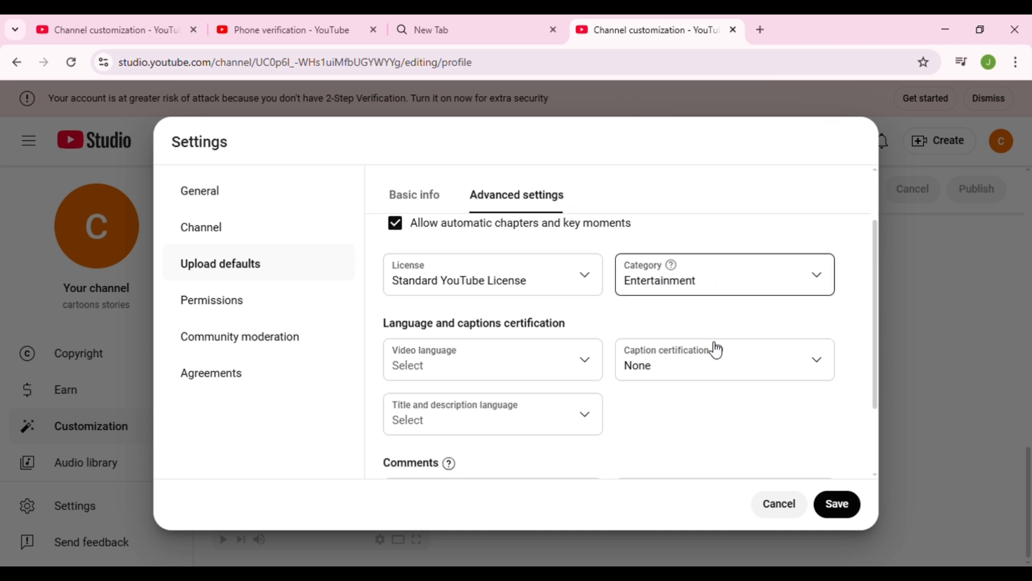
pyautogui.click(563, 374)
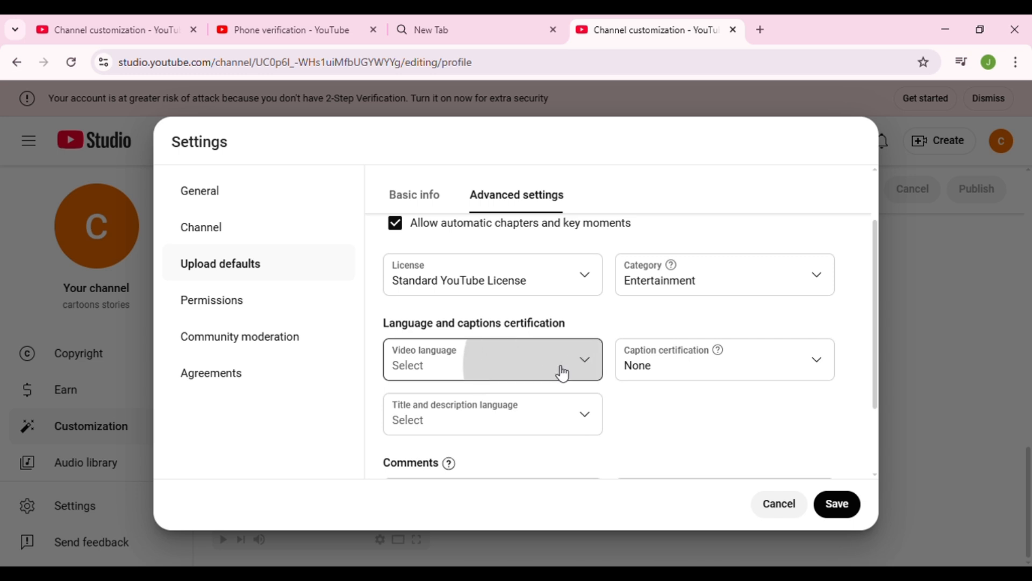
pyautogui.scroll(-20, 559, 344)
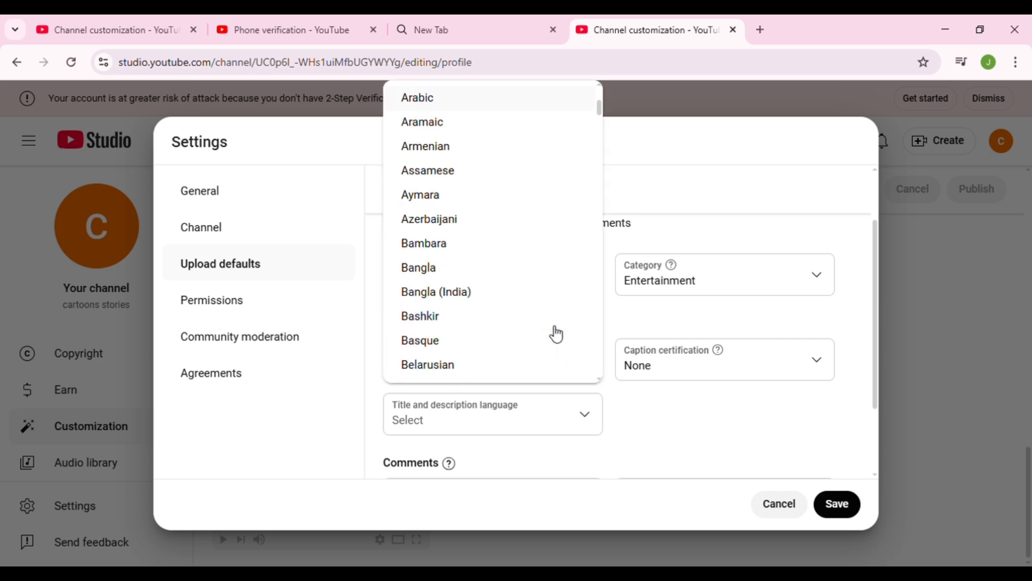
pyautogui.scroll(-20, 546, 328)
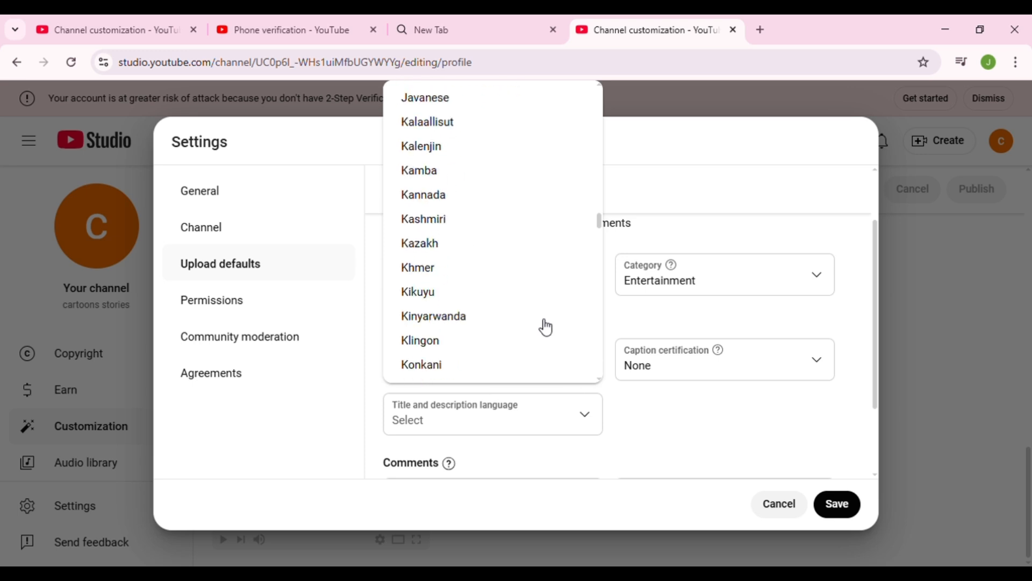
pyautogui.scroll(-15, 542, 337)
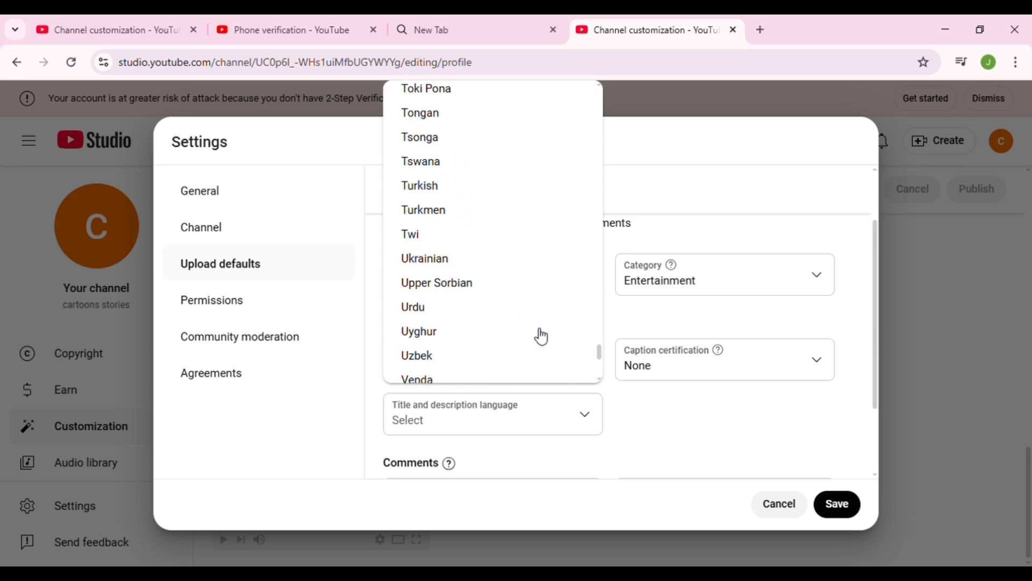
pyautogui.scroll(3, 539, 336)
pyautogui.scroll(-5, 478, 326)
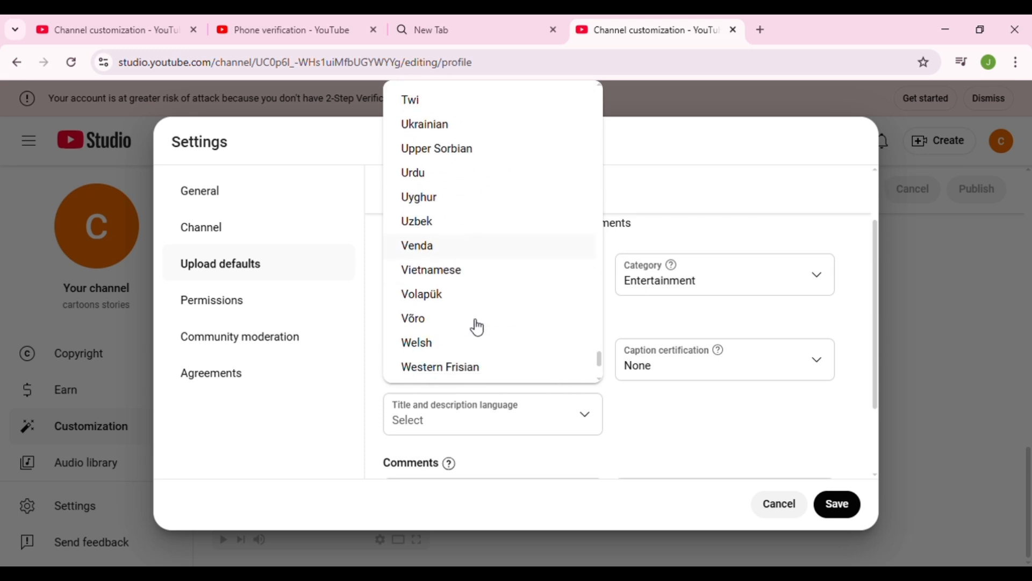
pyautogui.scroll(6, 478, 327)
pyautogui.scroll(6, 478, 327)
pyautogui.scroll(2, 478, 327)
pyautogui.scroll(-9, 478, 327)
pyautogui.scroll(-2, 478, 327)
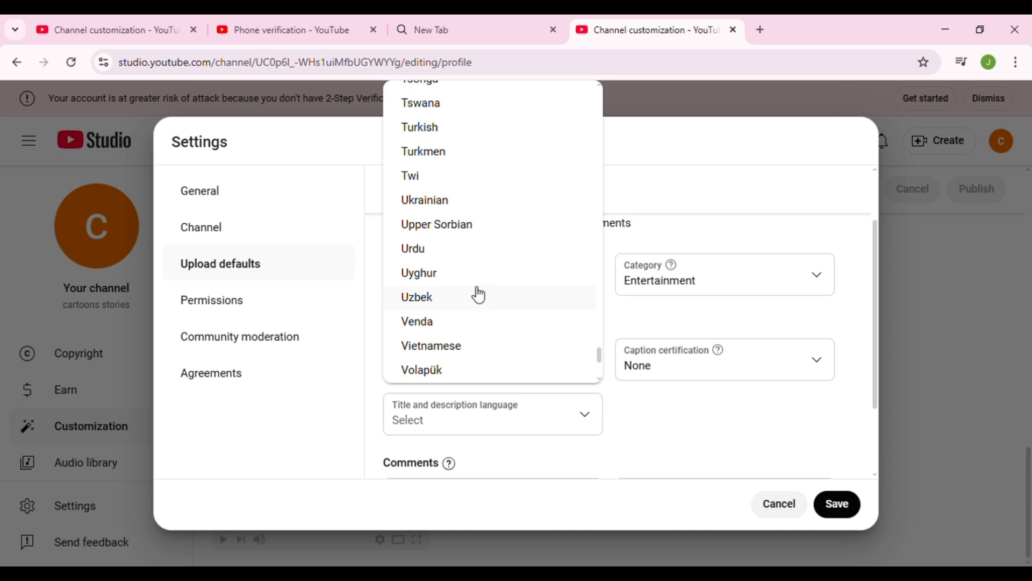
pyautogui.click(482, 248)
# - Check the caption certification options without changing them and set the title and description language to English
pyautogui.click(708, 364)
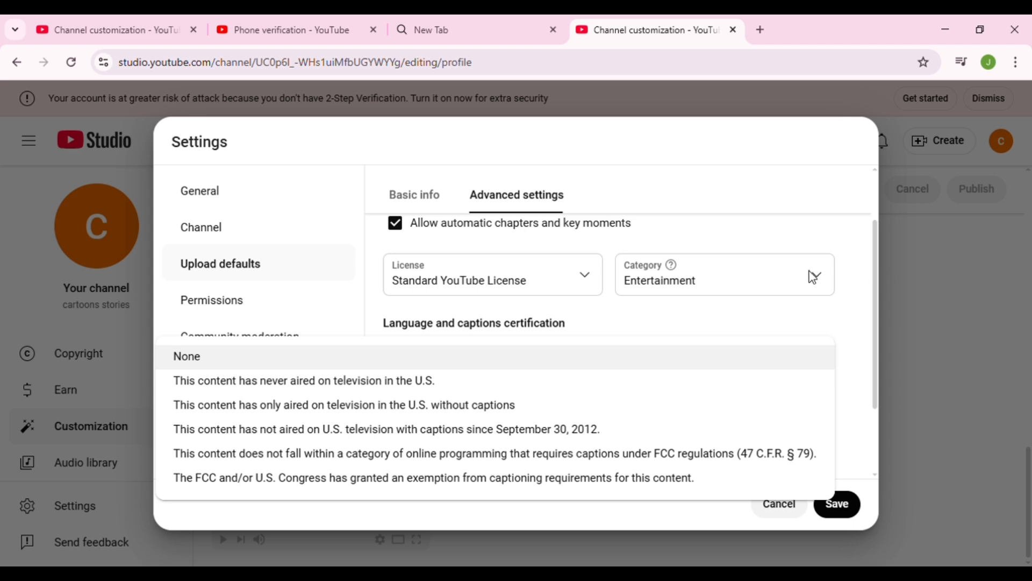
pyautogui.click(785, 275)
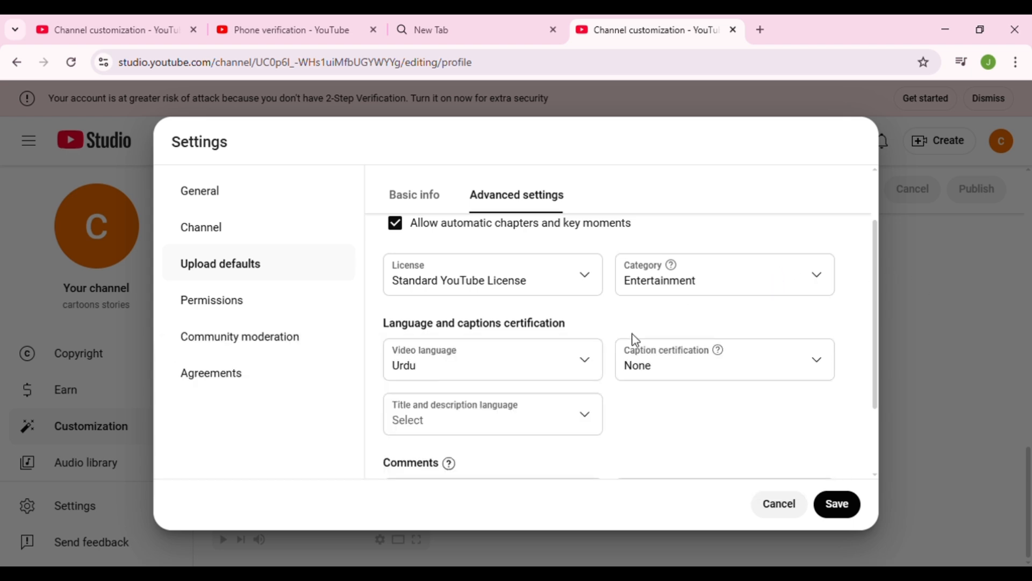
pyautogui.click(566, 418)
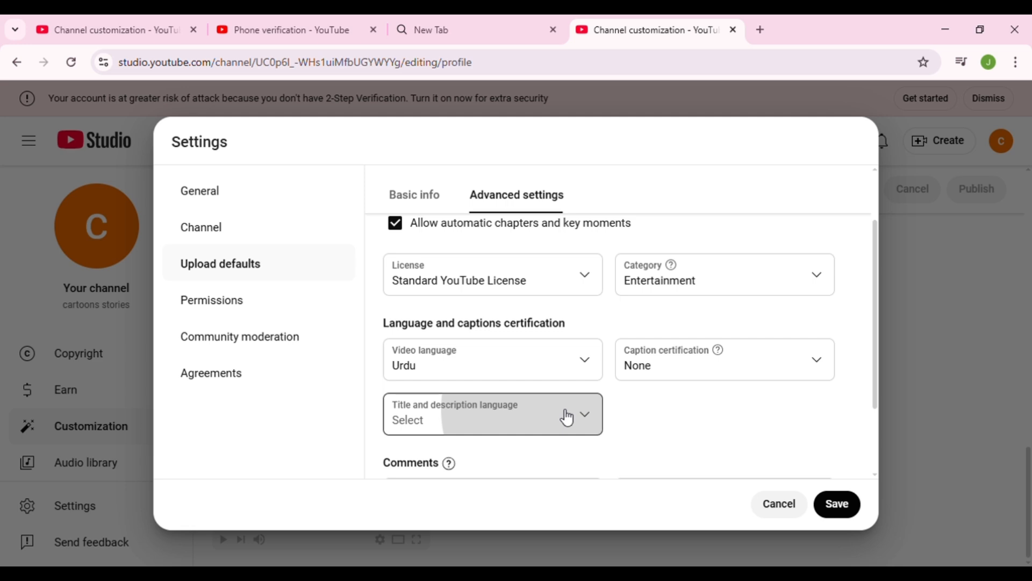
pyautogui.scroll(-12, 489, 324)
pyautogui.scroll(-20, 487, 378)
pyautogui.scroll(-20, 487, 389)
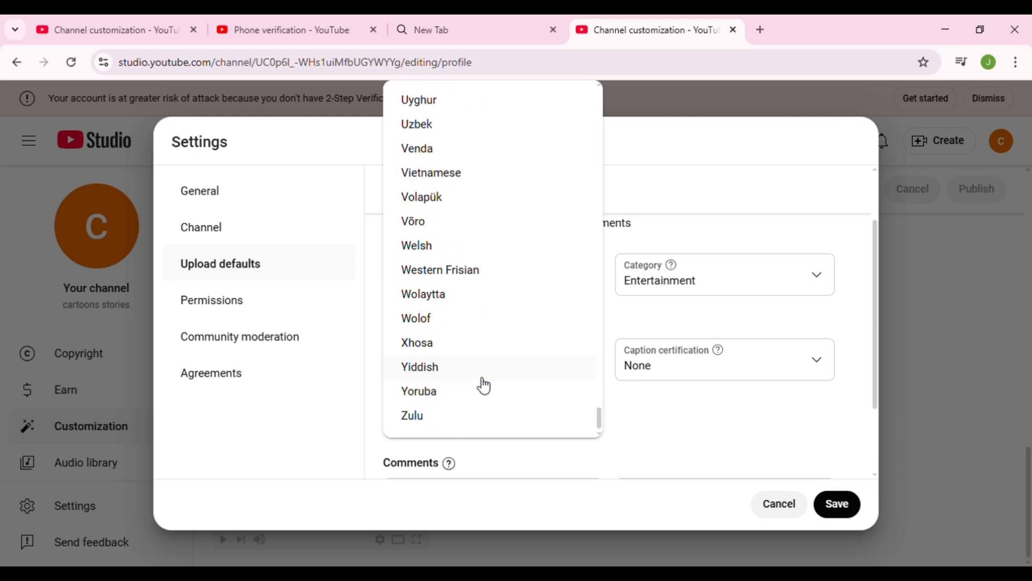
pyautogui.scroll(20, 484, 385)
pyautogui.scroll(20, 484, 381)
pyautogui.scroll(20, 485, 381)
pyautogui.scroll(3, 485, 381)
pyautogui.scroll(-12, 484, 380)
pyautogui.scroll(-13, 485, 381)
pyautogui.scroll(3, 485, 380)
pyautogui.scroll(9, 484, 381)
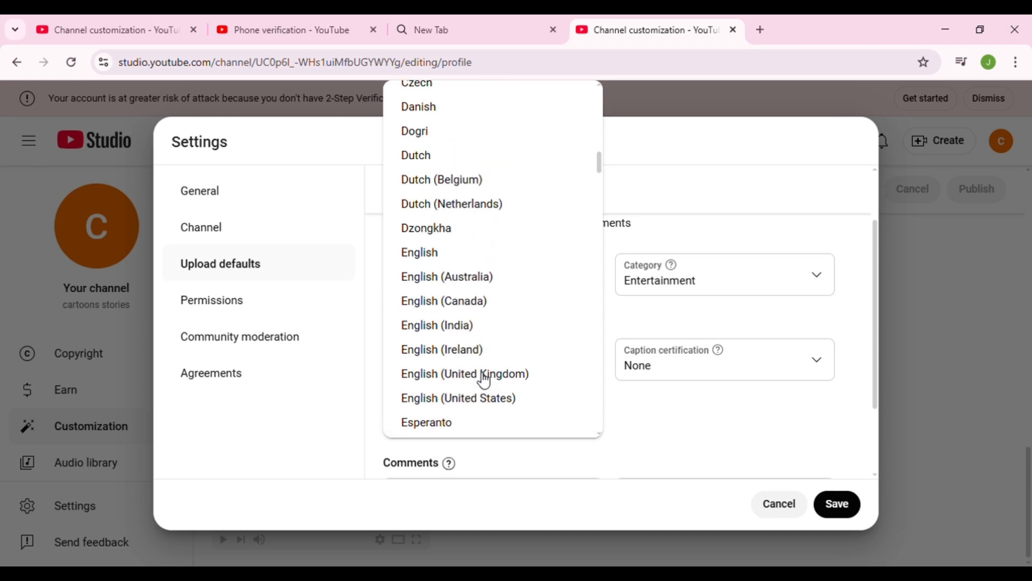
pyautogui.click(522, 254)
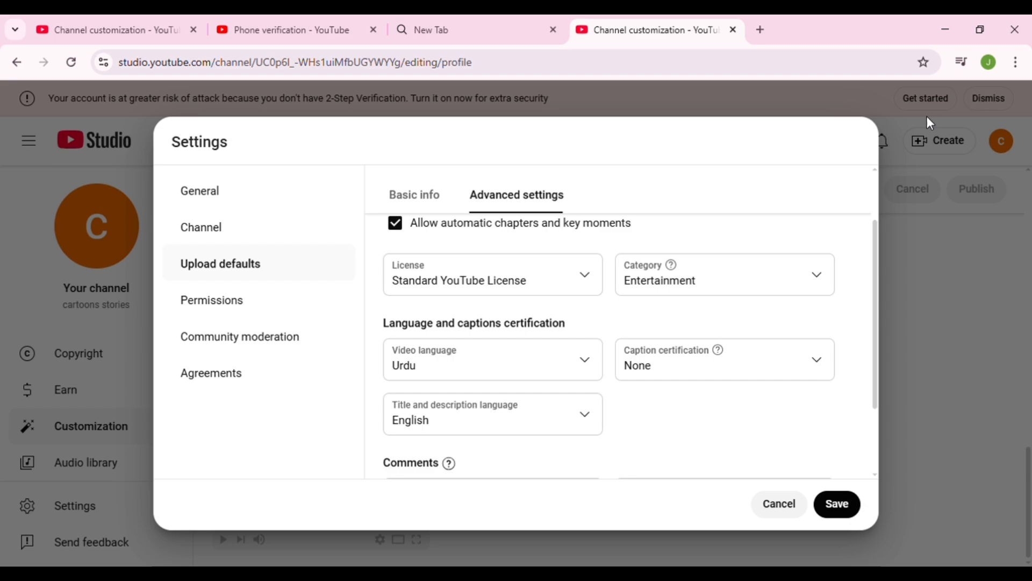